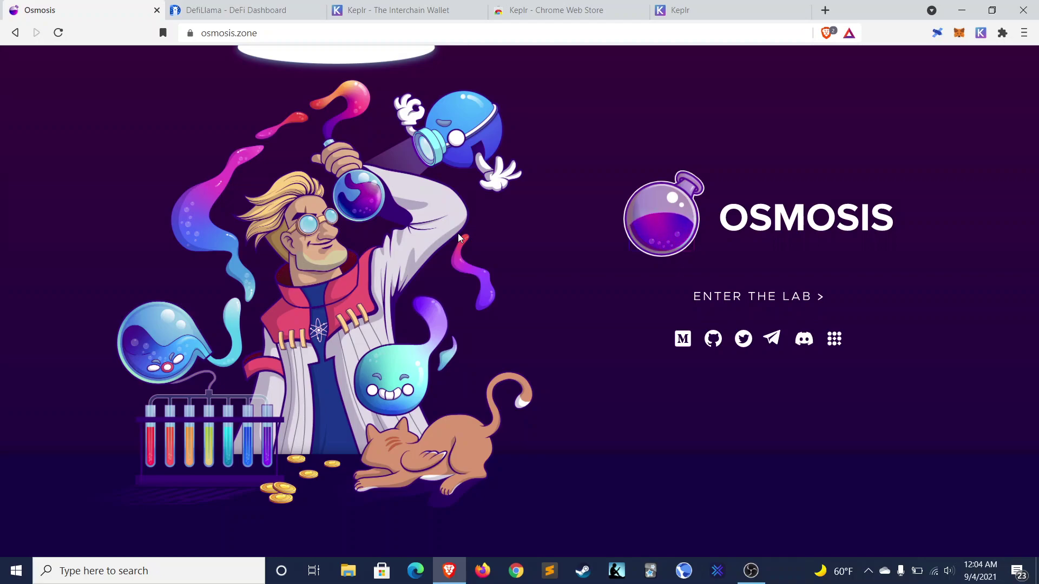
# Step: Review Osmosis's $263.48m TVL and growth chart on DefiLlama, then move to the Keplr wallet site
pyautogui.click(257, 4)
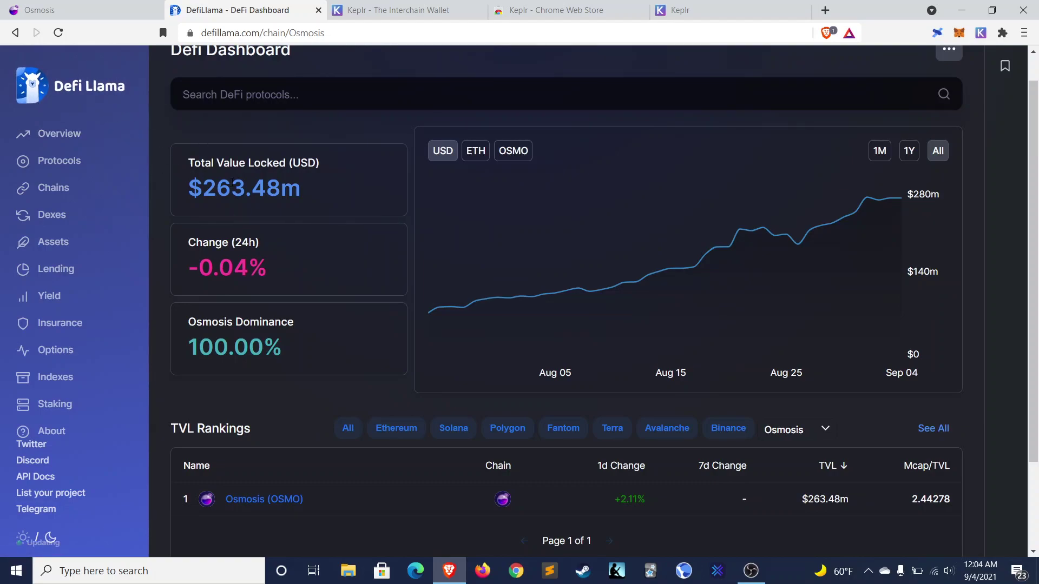
pyautogui.scroll(1, 393, 240)
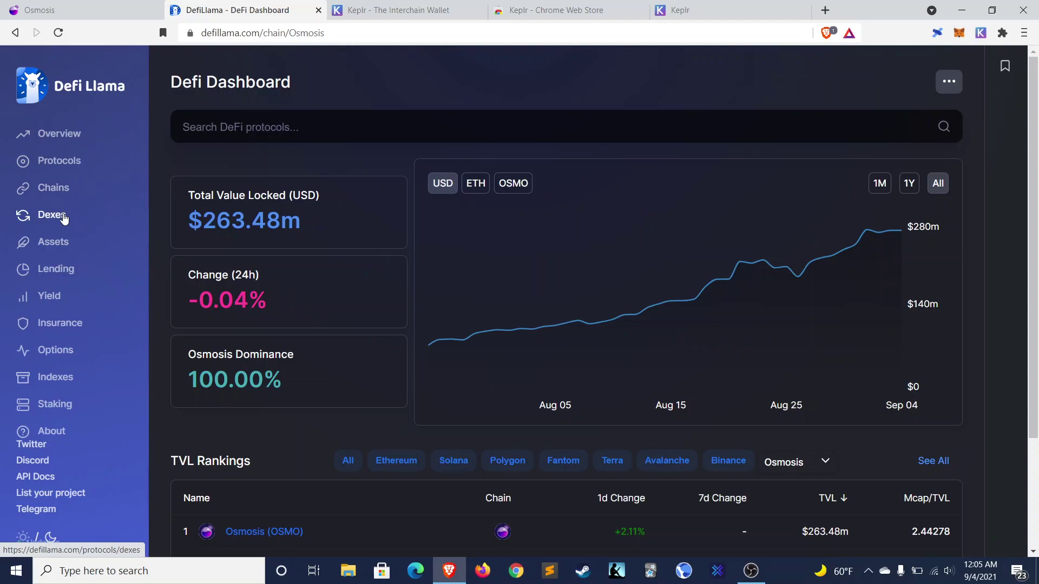
pyautogui.scroll(-2, 362, 253)
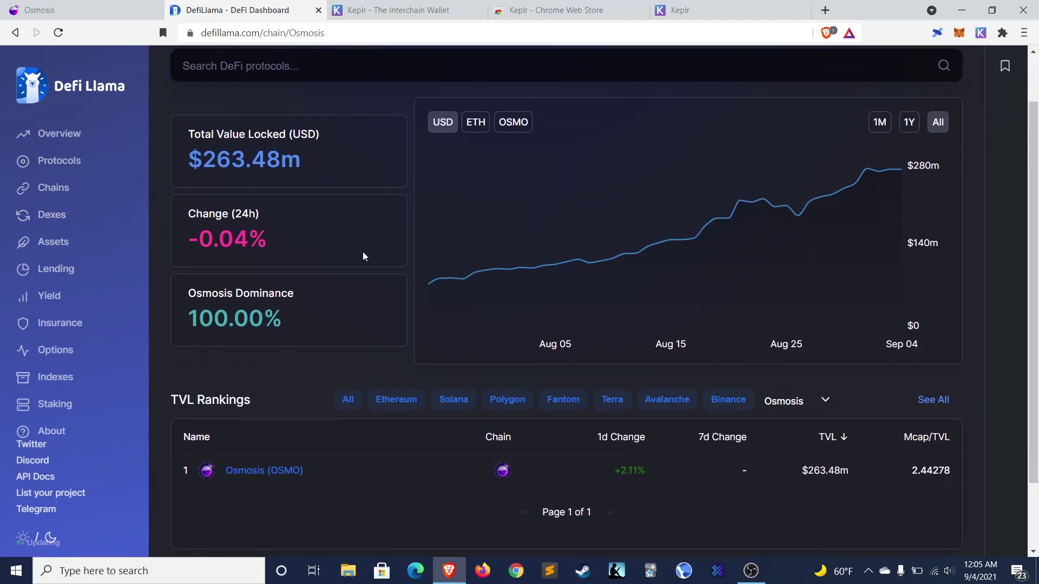
pyautogui.scroll(2, 363, 252)
pyautogui.moveTo(430, 339)
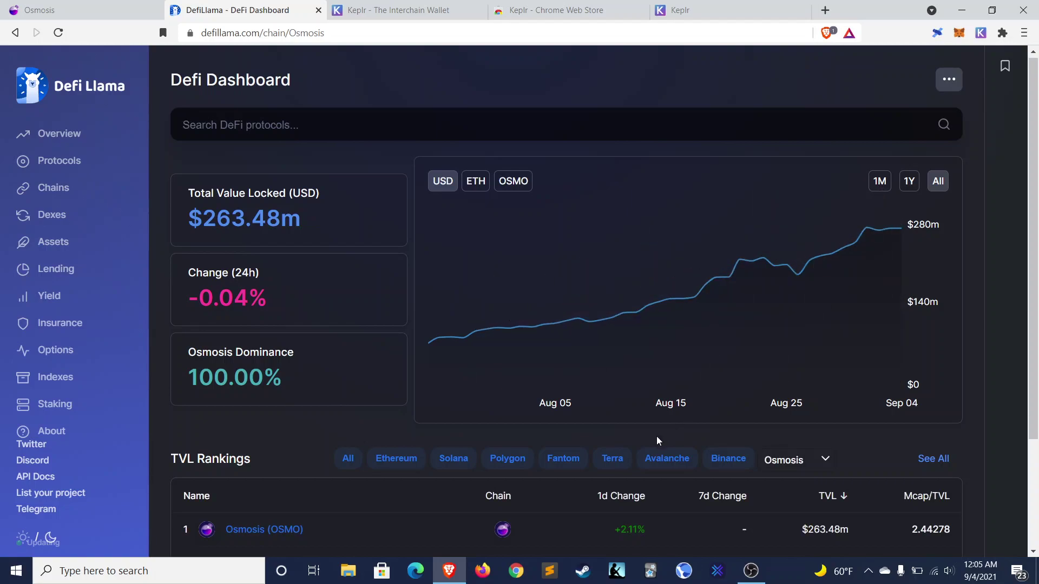
pyautogui.scroll(-1, 657, 436)
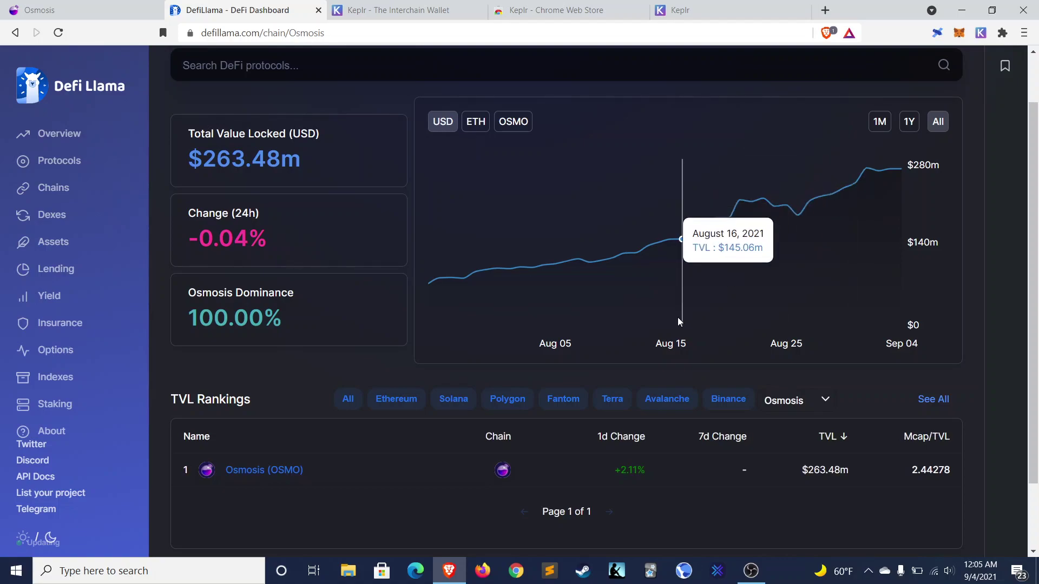
pyautogui.click(422, 11)
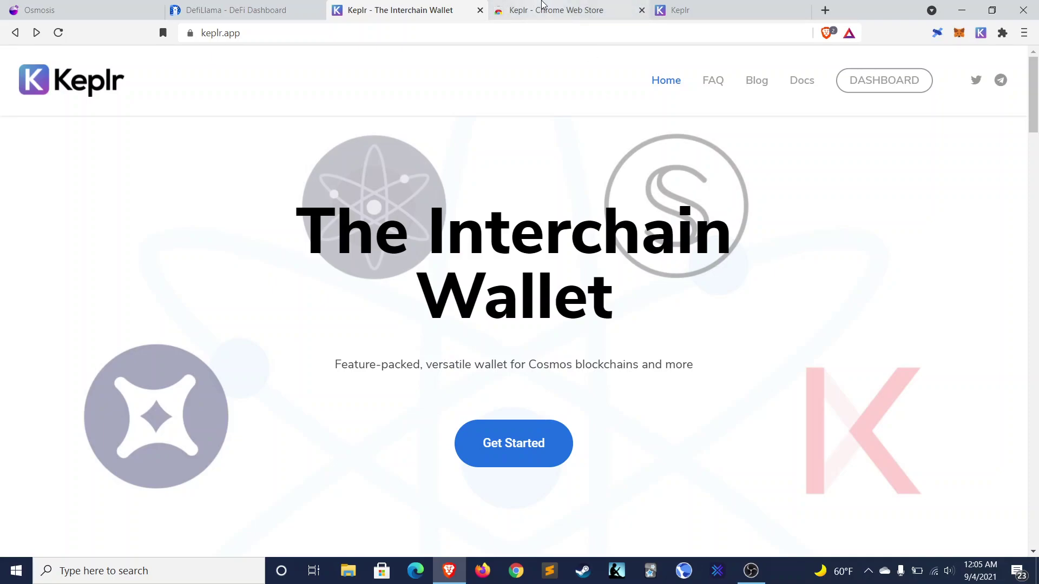
# Step: Check the installed Keplr extension's Cosmos balance, then go to Keplr's registration page
pyautogui.click(542, 6)
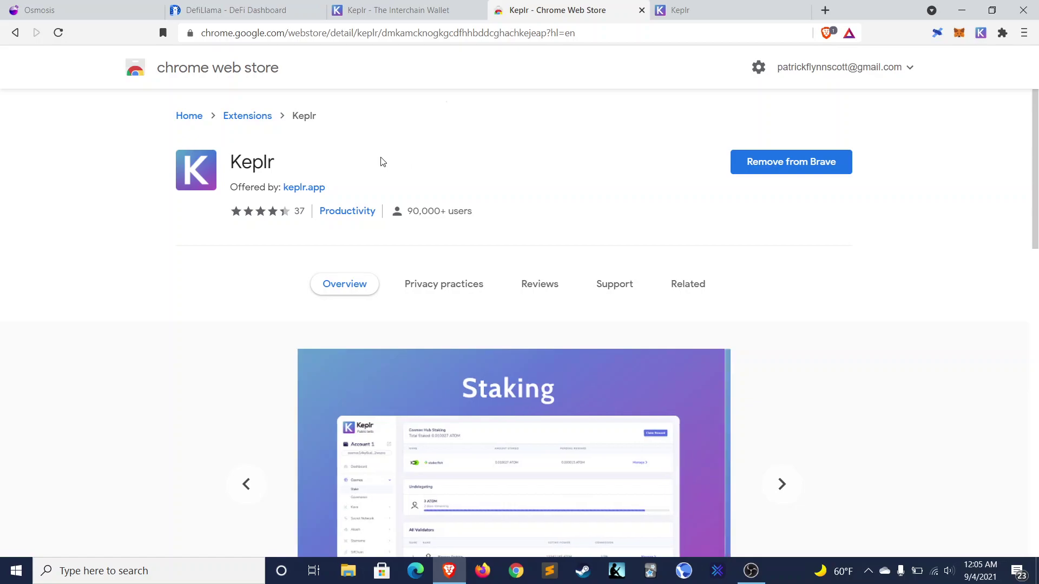
pyautogui.click(980, 33)
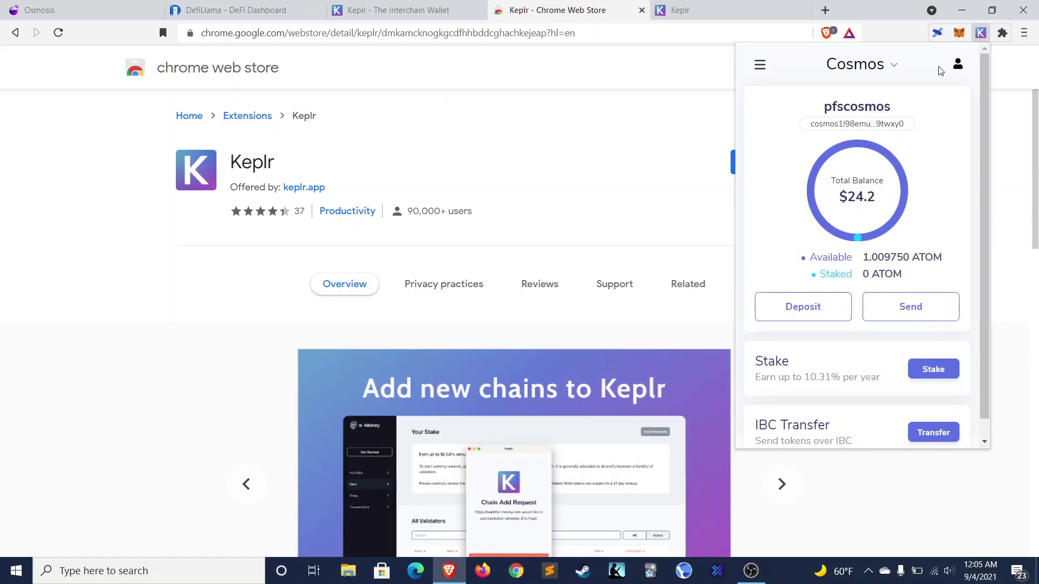
pyautogui.click(695, 7)
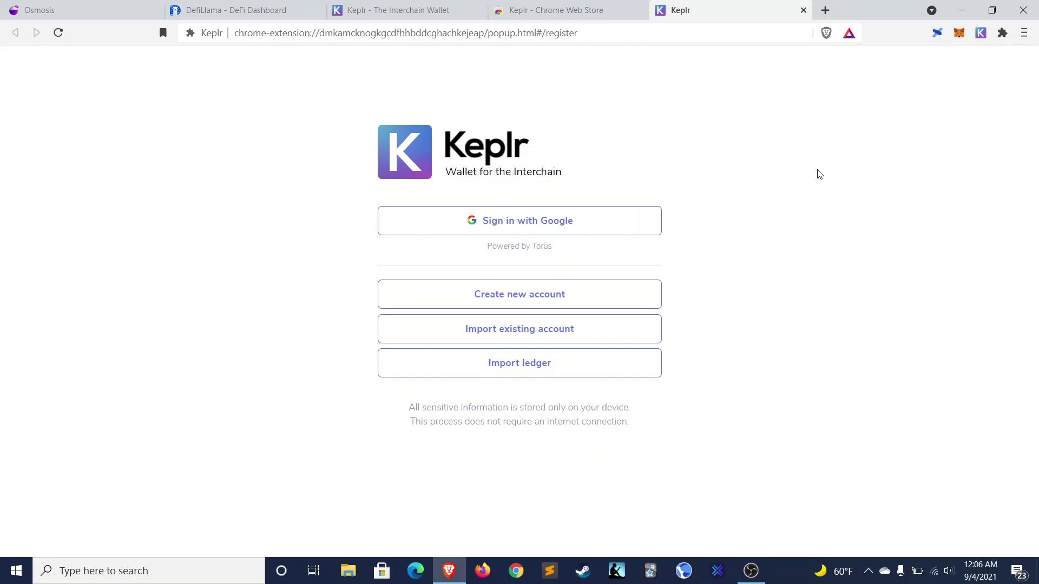
# Step: Switch the Keplr wallet from Cosmos to the Osmosis chain (96.87333 OSMO) and return to Osmosis
pyautogui.click(982, 37)
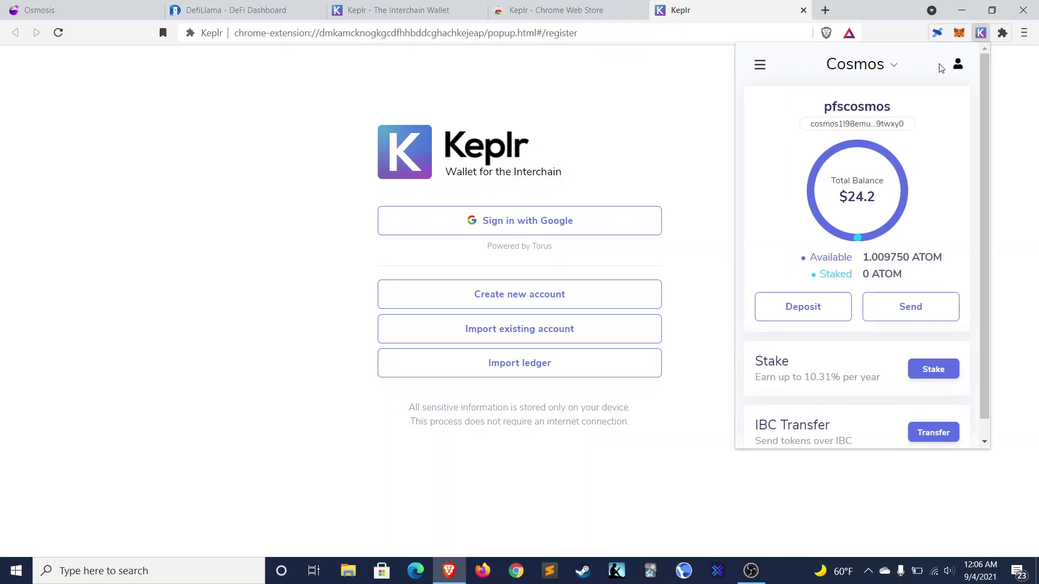
pyautogui.scroll(-1, 931, 233)
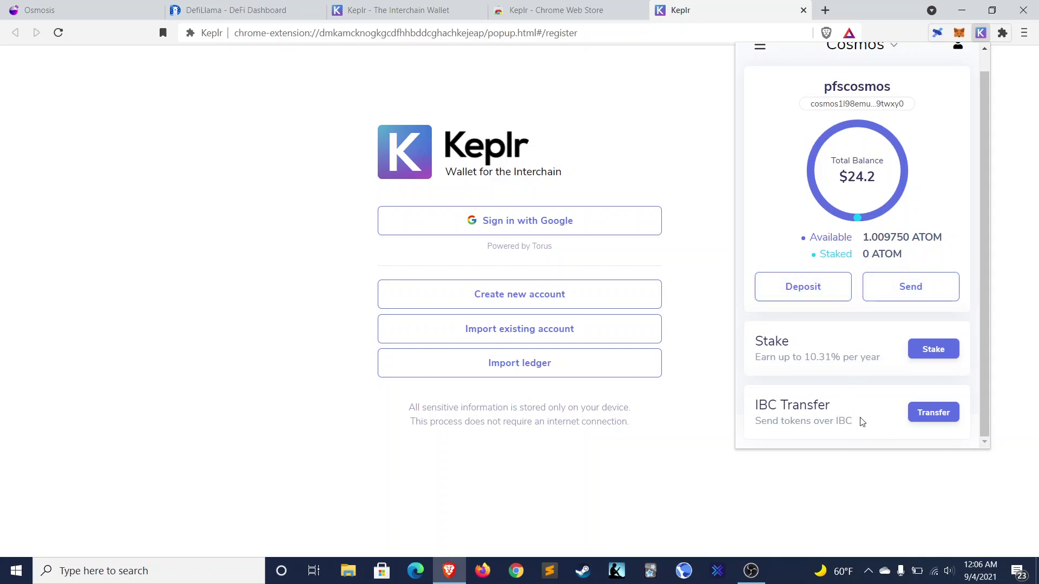
pyautogui.scroll(1, 862, 422)
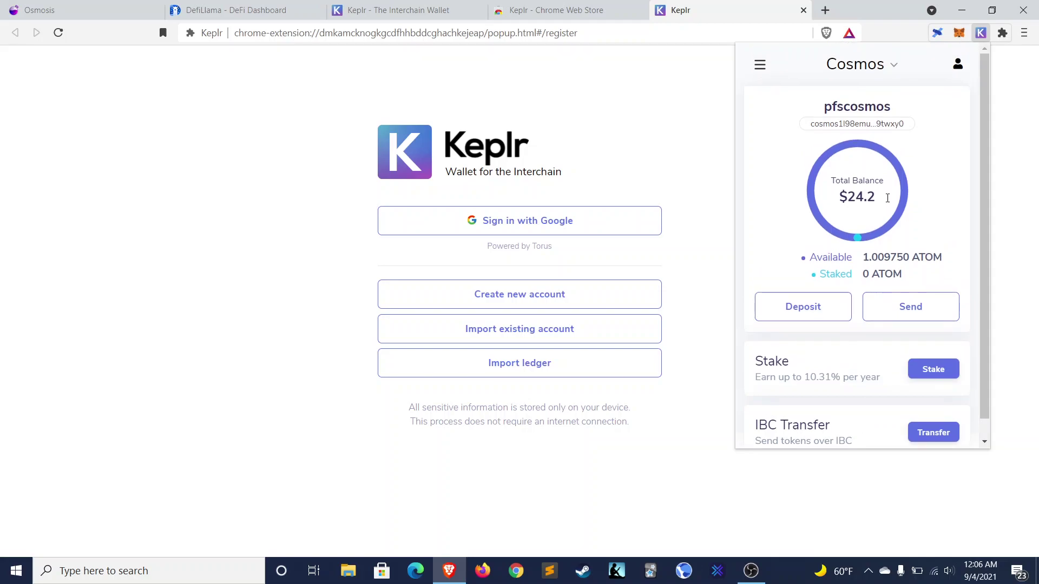
pyautogui.click(869, 75)
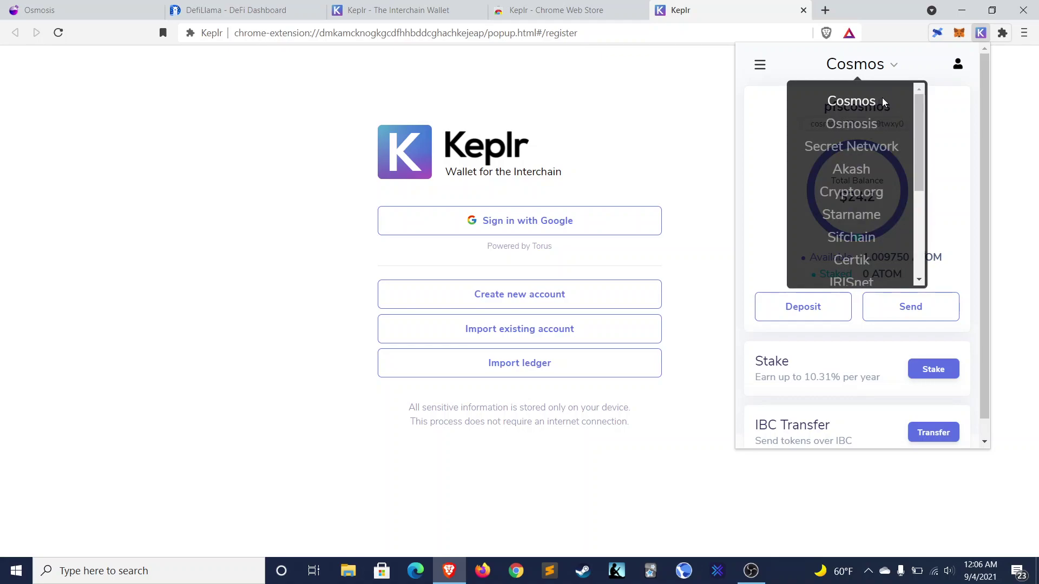
pyautogui.scroll(-1, 876, 170)
pyautogui.scroll(1, 861, 133)
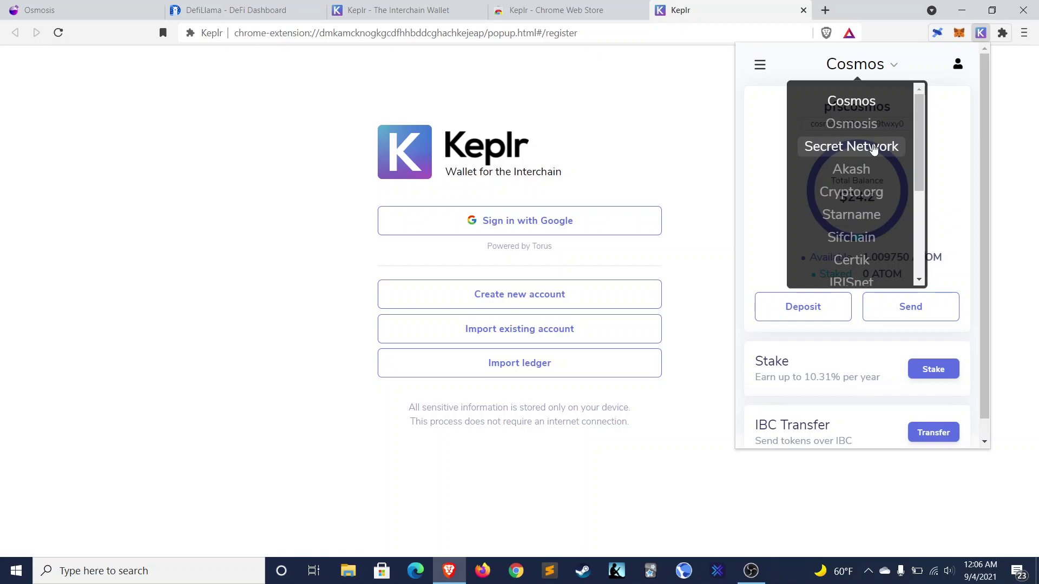
pyautogui.scroll(-1, 881, 199)
pyautogui.scroll(-1, 857, 199)
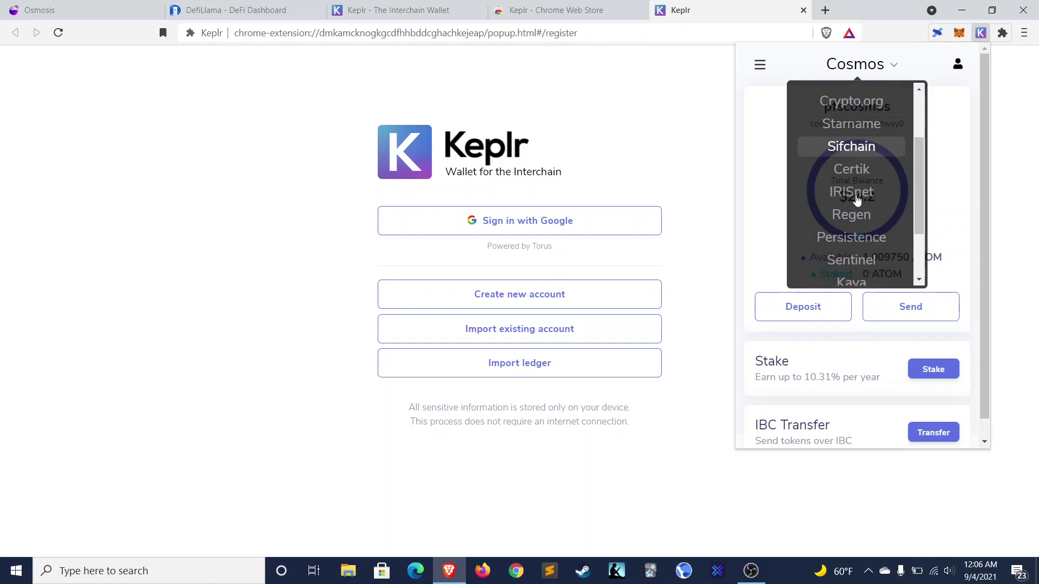
pyautogui.scroll(-3, 857, 199)
pyautogui.scroll(3, 857, 200)
pyautogui.scroll(3, 857, 200)
pyautogui.click(862, 125)
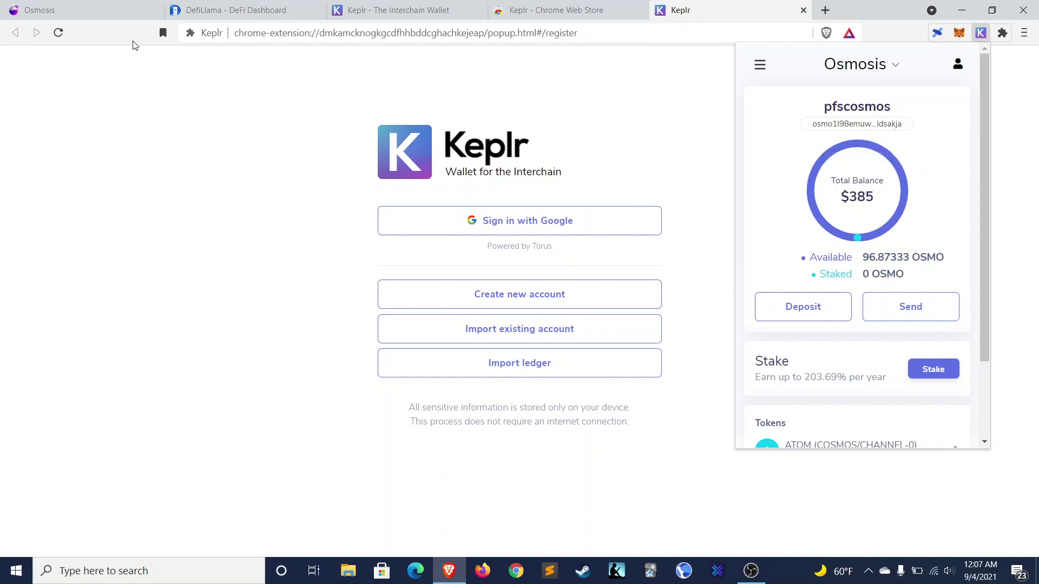
pyautogui.click(107, 5)
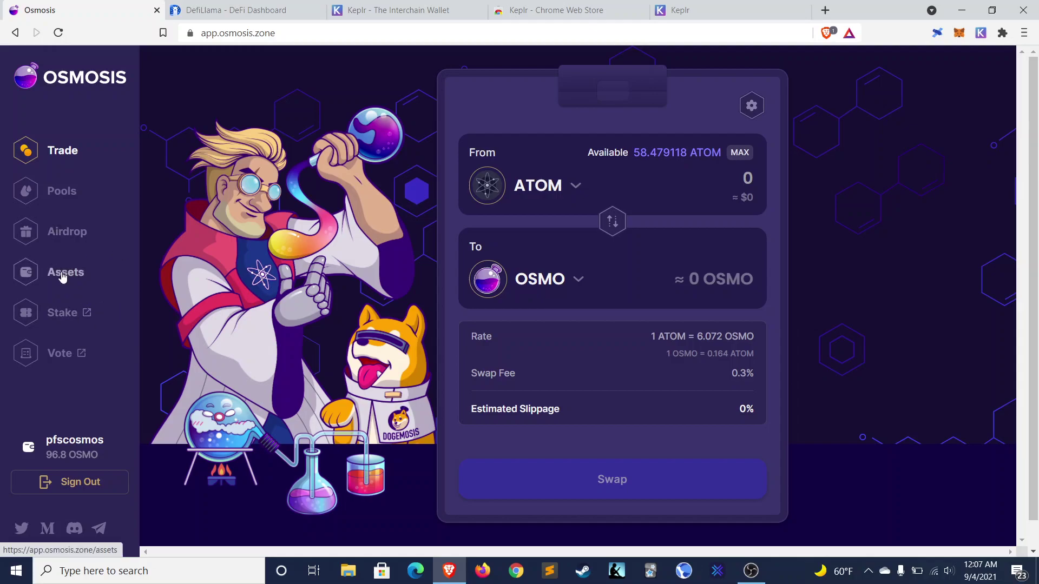
# Step: Open the Assets page listing 96.873339 OSMO and 58.479118 ATOM balances
pyautogui.click(63, 276)
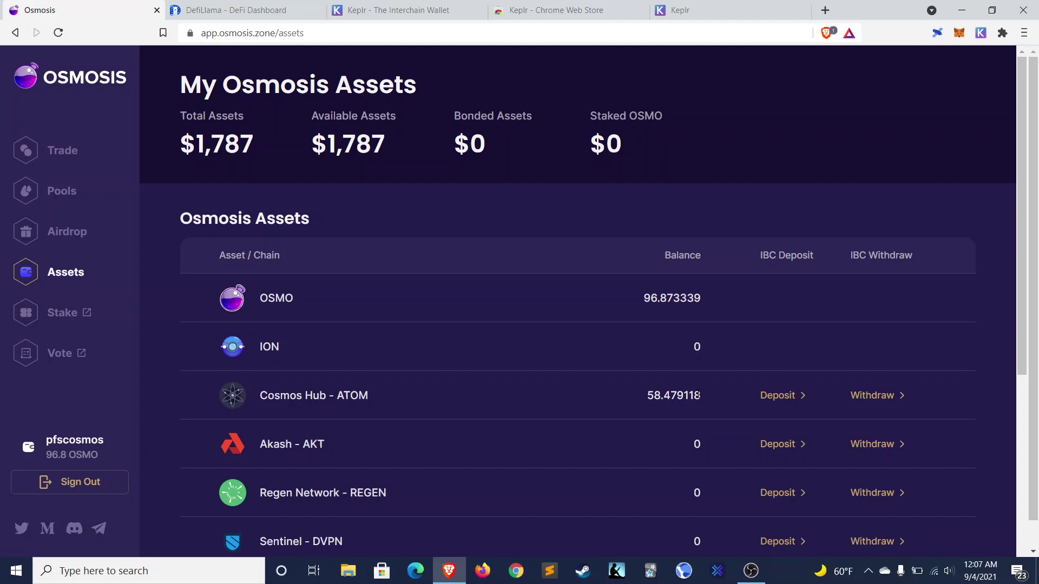
pyautogui.click(768, 397)
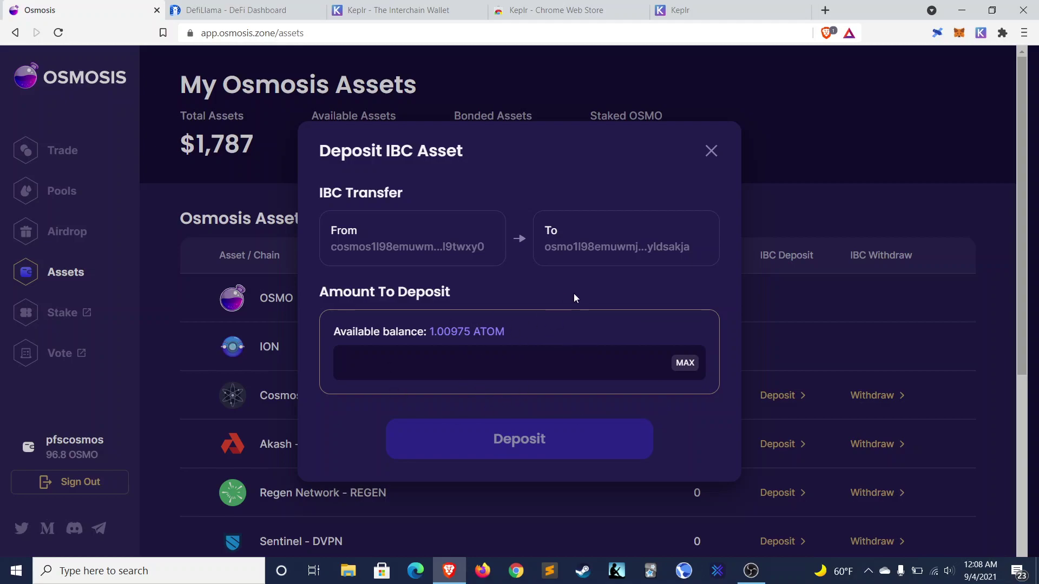
pyautogui.click(712, 152)
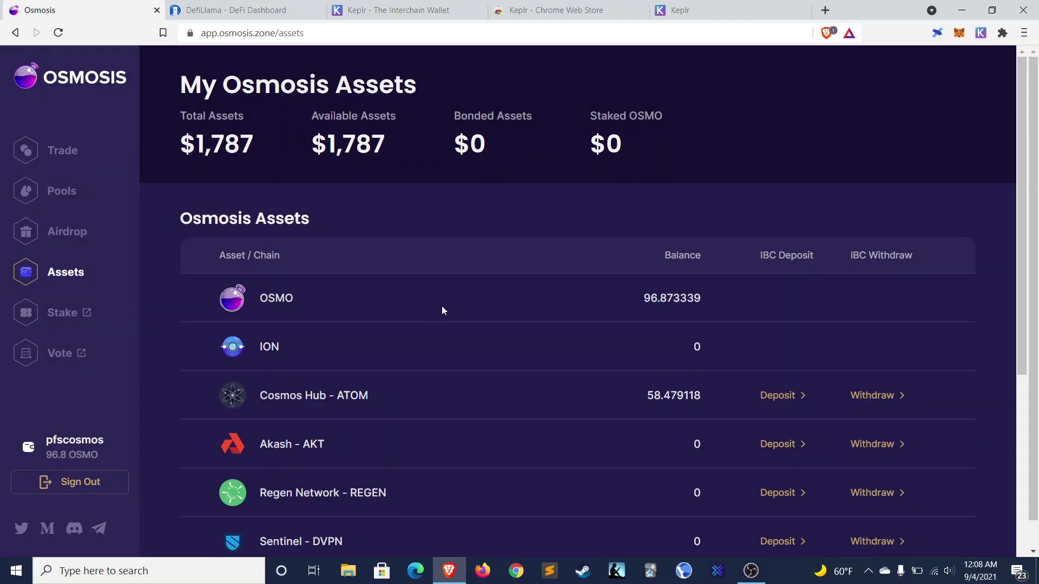
# Step: Attempt a 1 ATOM to OSMO swap with the low fee, then reject it in Keplr
pyautogui.click(69, 149)
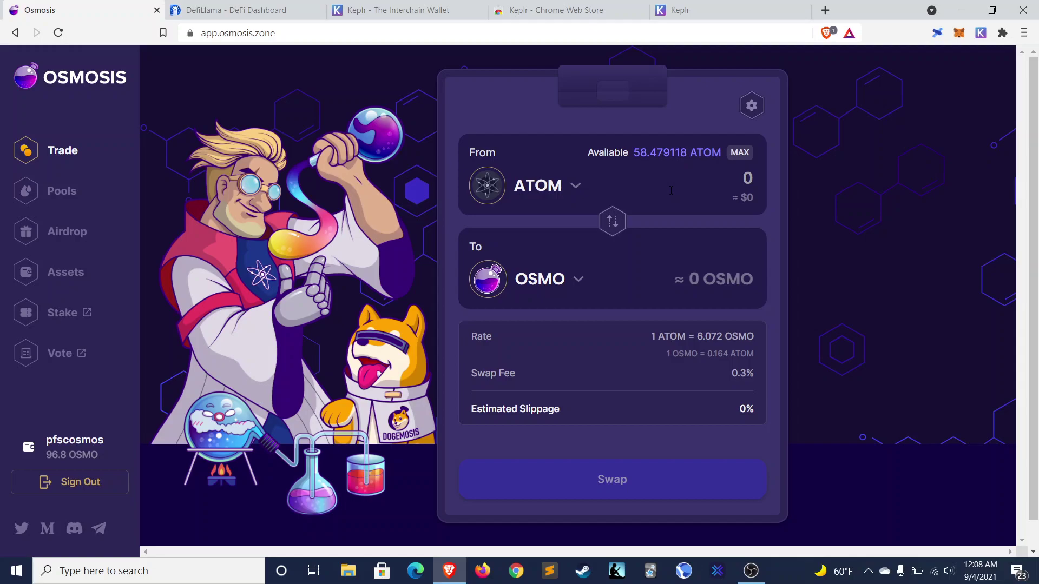
pyautogui.click(698, 194)
pyautogui.write('1')
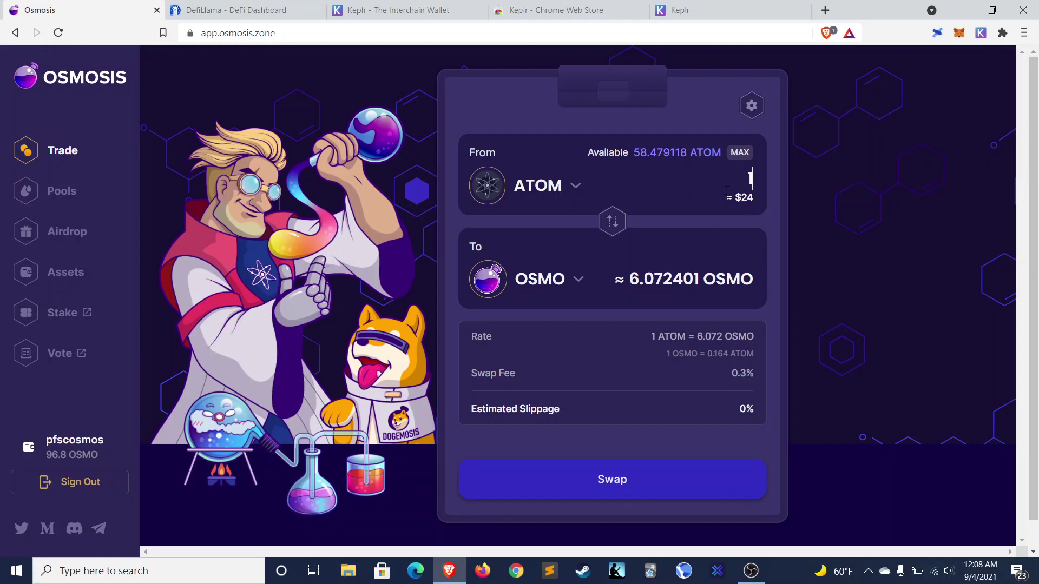
pyautogui.click(627, 481)
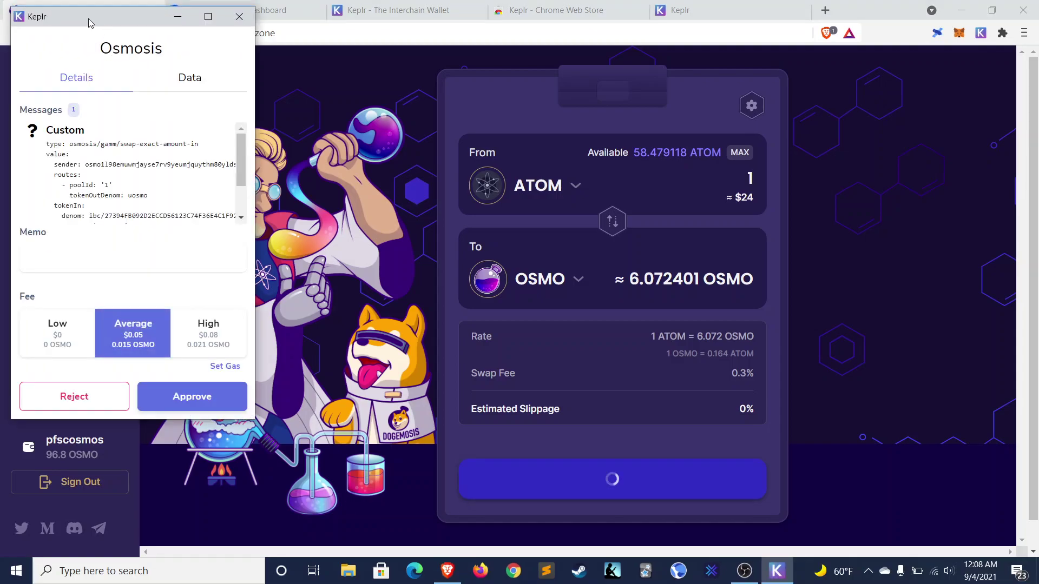
pyautogui.moveTo(89, 20); pyautogui.dragTo(125, 18)
pyautogui.click(105, 329)
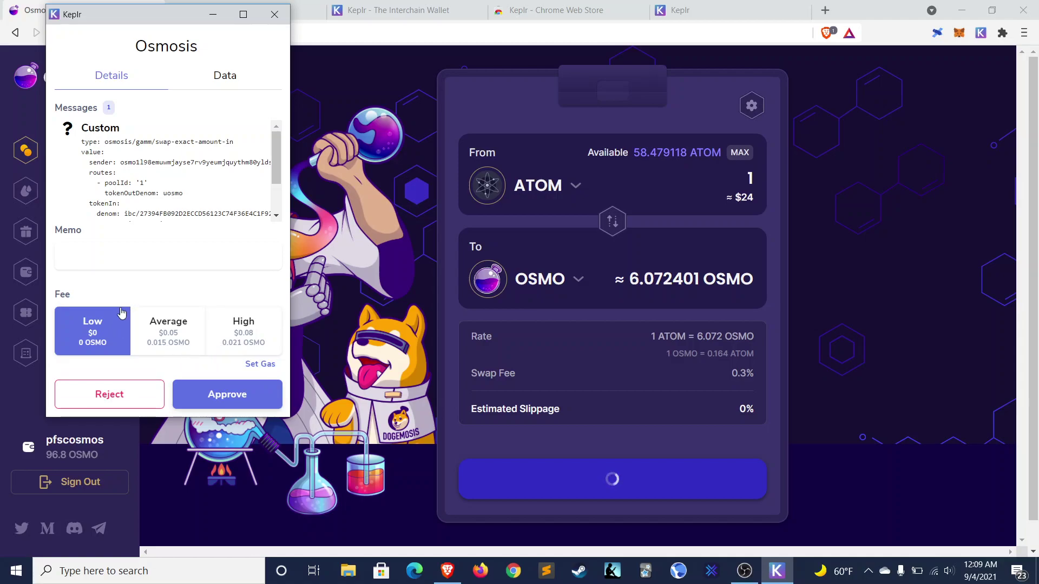
pyautogui.click(101, 394)
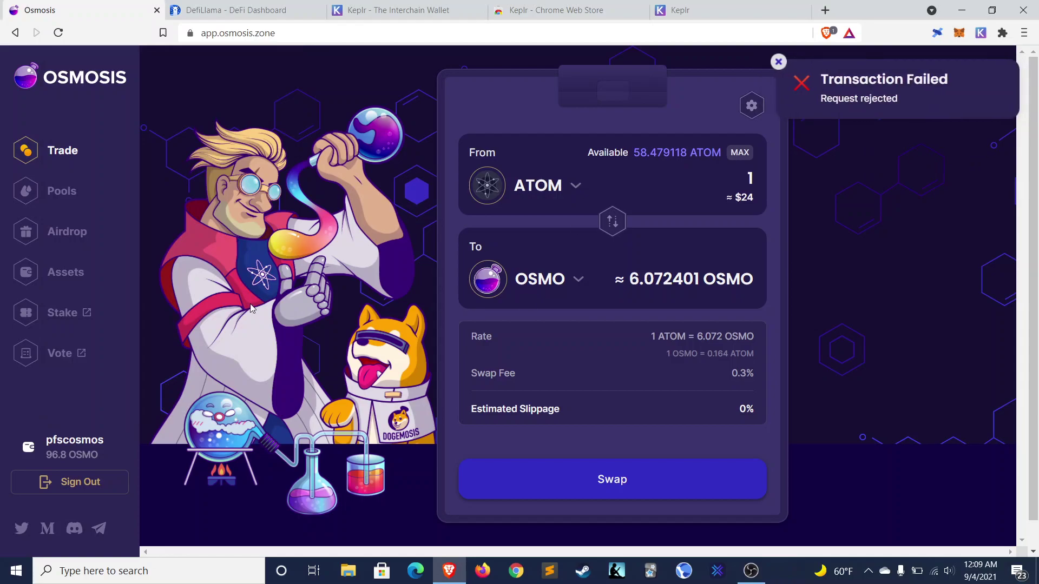
# Step: Clear the ATOM amount back to 0 and glance over the Keplr wallet before dismissing it
pyautogui.doubleClick(737, 177)
pyautogui.press('BackSpace')
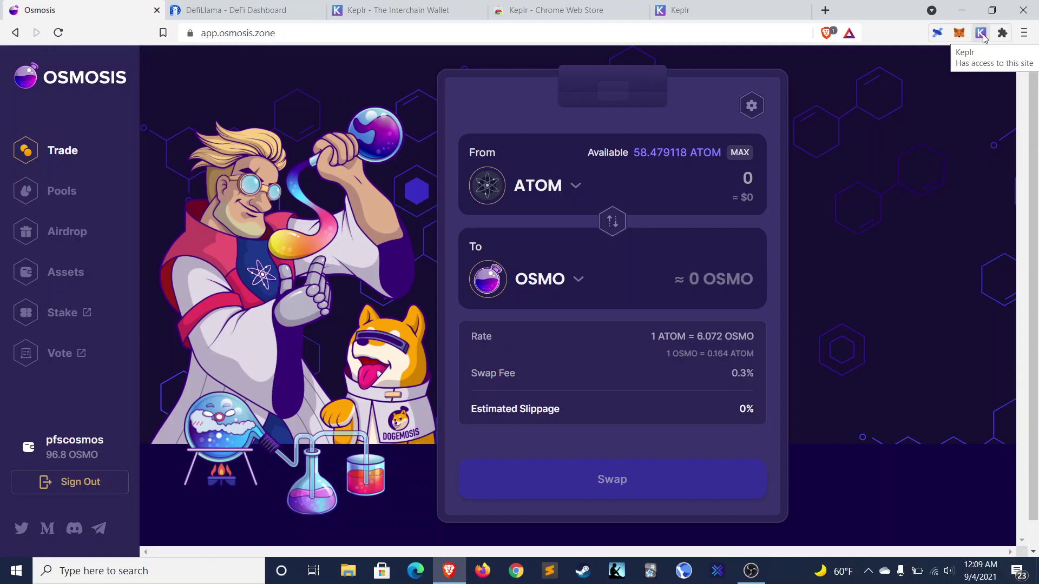
pyautogui.click(981, 34)
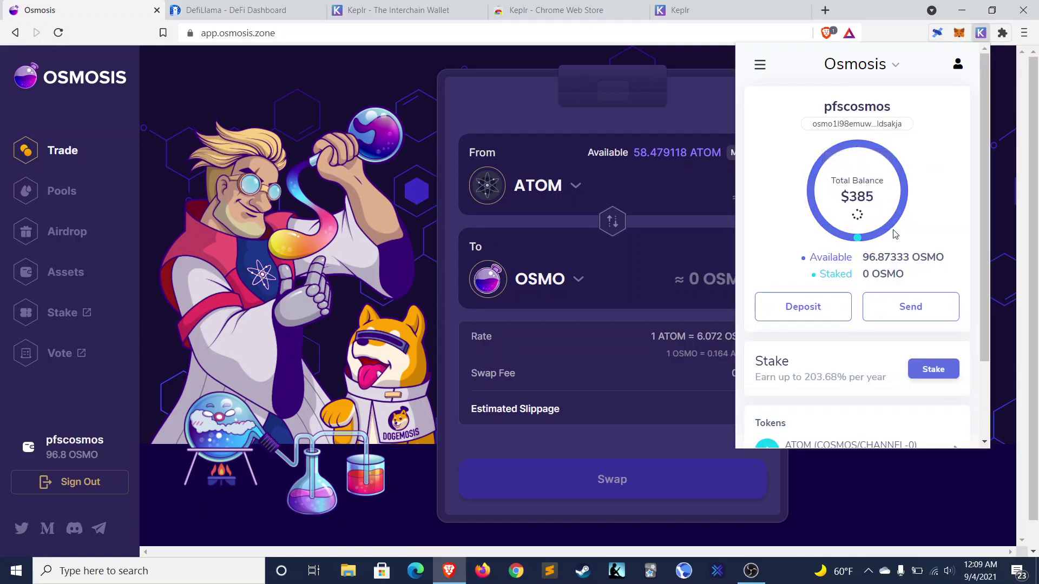
pyautogui.scroll(-2, 894, 234)
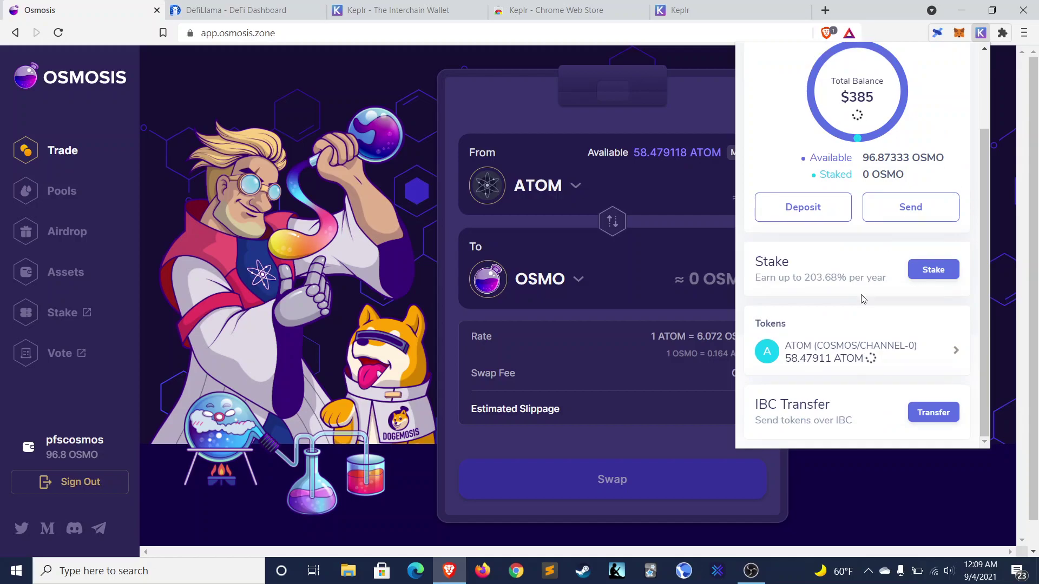
pyautogui.scroll(1, 863, 299)
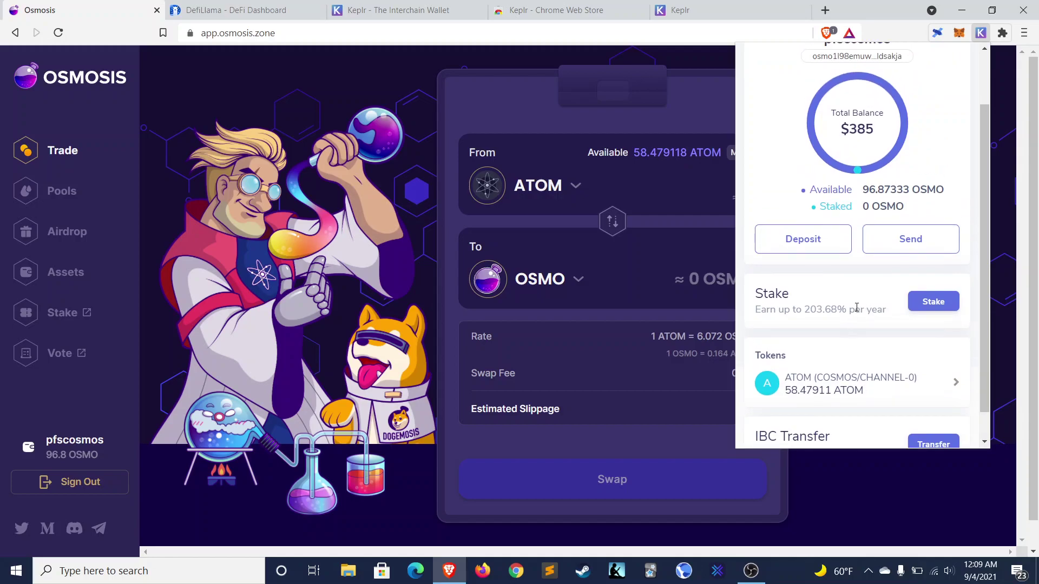
pyautogui.scroll(1, 856, 308)
pyautogui.click(394, 170)
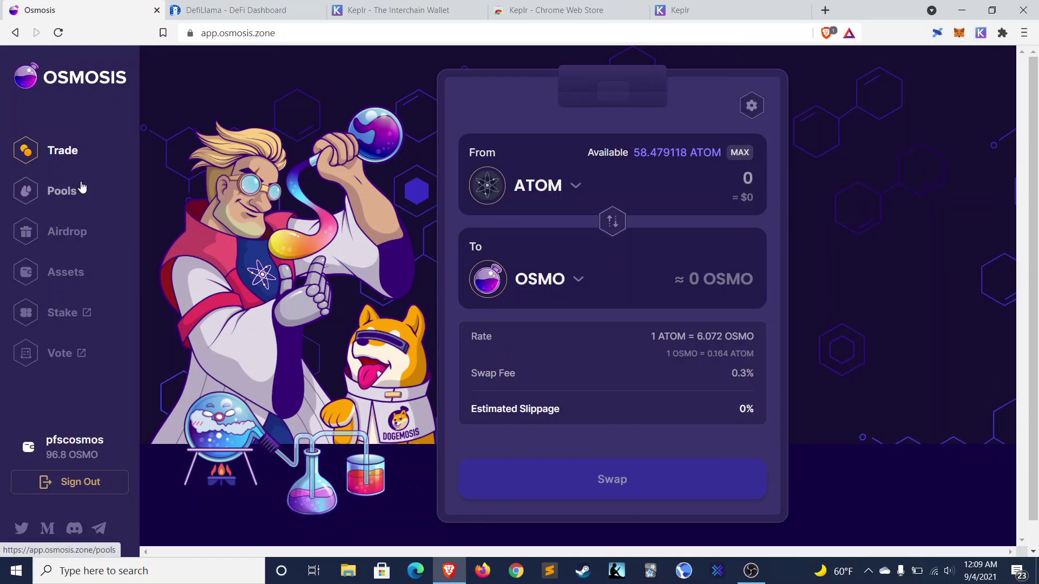
# Step: Browse the incentivized pools' APR and liquidity, led by Pool #1 ATOM/OSMO at 219.02% APR
pyautogui.click(73, 194)
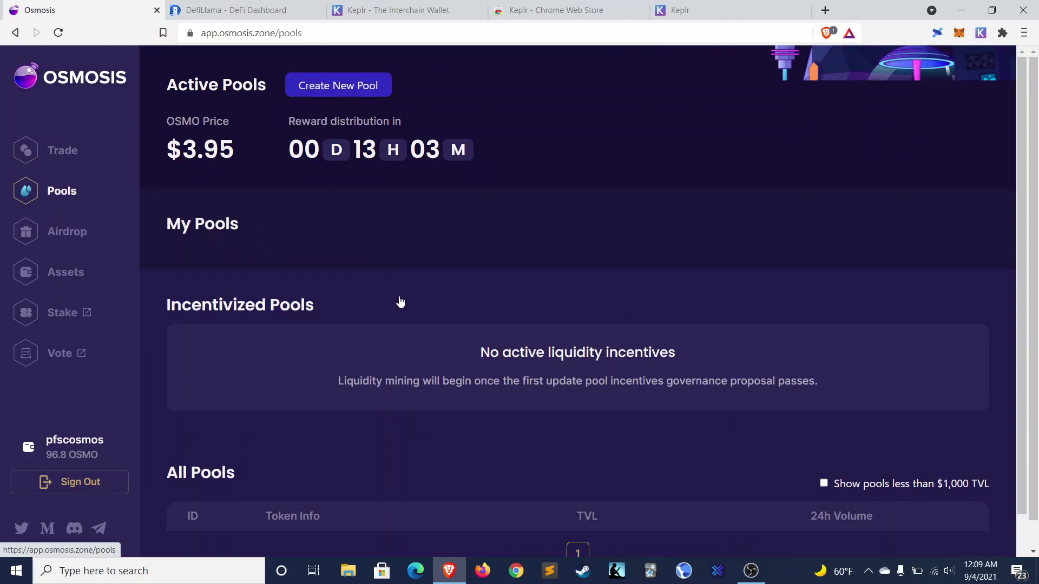
pyautogui.scroll(-2, 501, 415)
pyautogui.scroll(1, 504, 416)
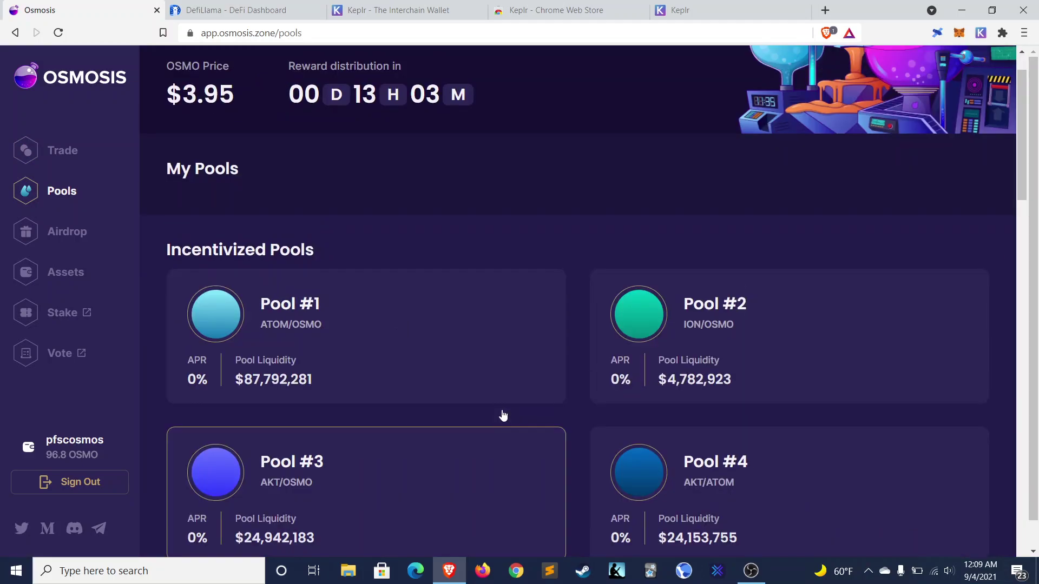
pyautogui.scroll(1, 510, 410)
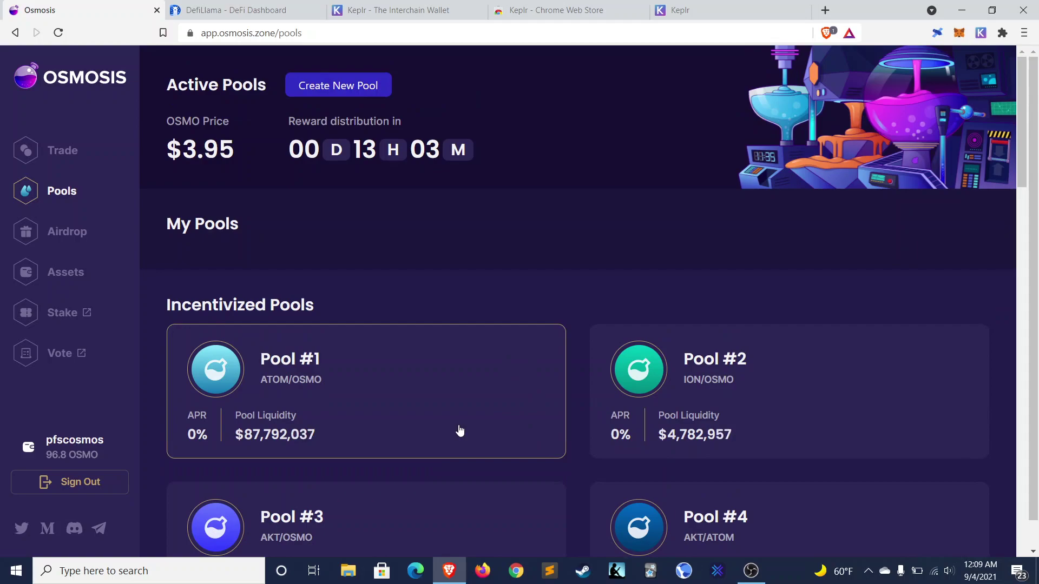
pyautogui.scroll(-1, 459, 431)
pyautogui.scroll(-1, 287, 409)
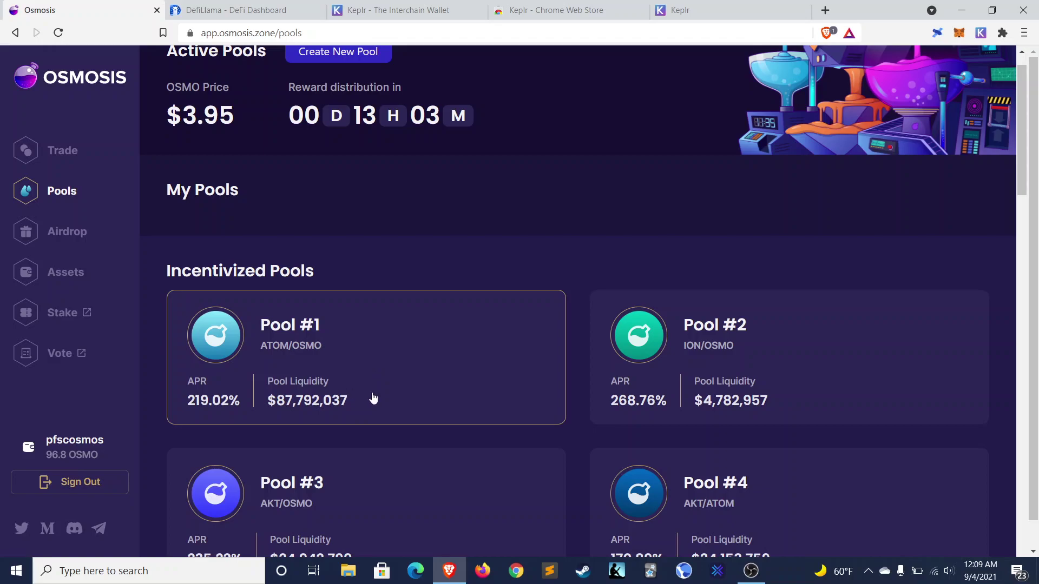
pyautogui.scroll(-1, 373, 399)
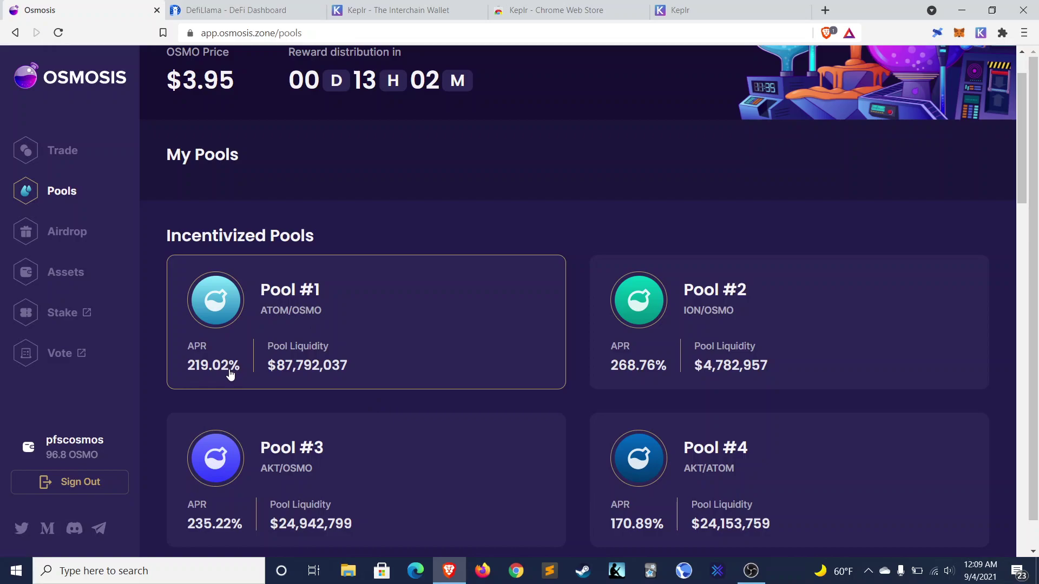
pyautogui.scroll(-3, 277, 405)
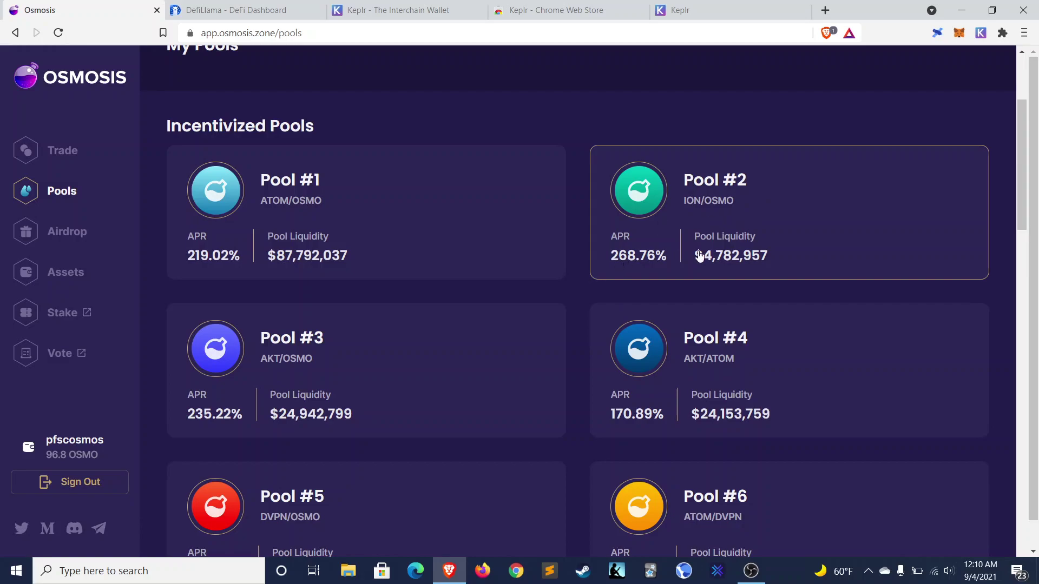
pyautogui.scroll(-3, 427, 366)
pyautogui.scroll(-5, 445, 323)
pyautogui.scroll(1, 485, 329)
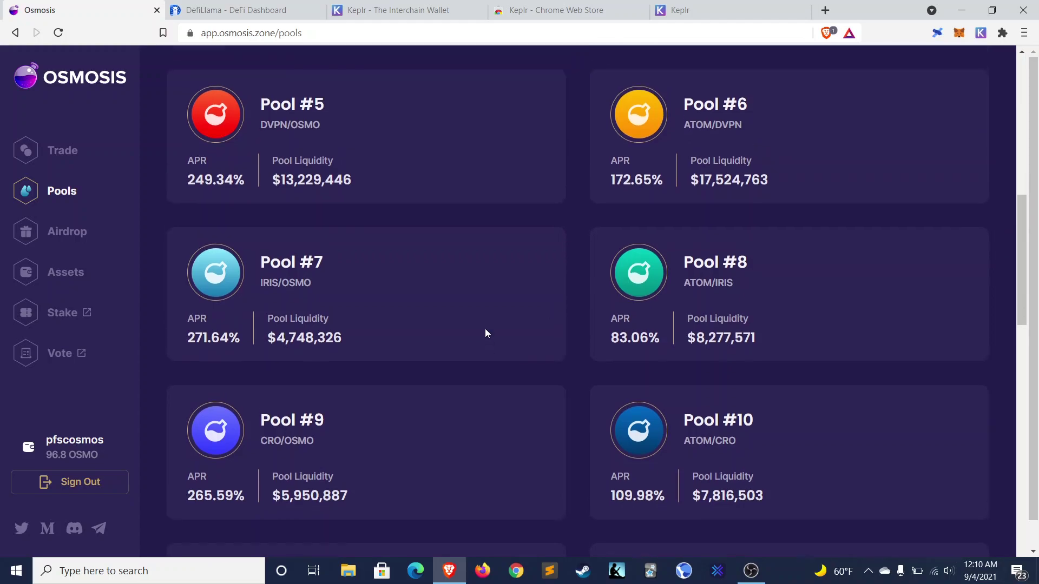
pyautogui.scroll(-1, 485, 329)
pyautogui.scroll(4, 558, 332)
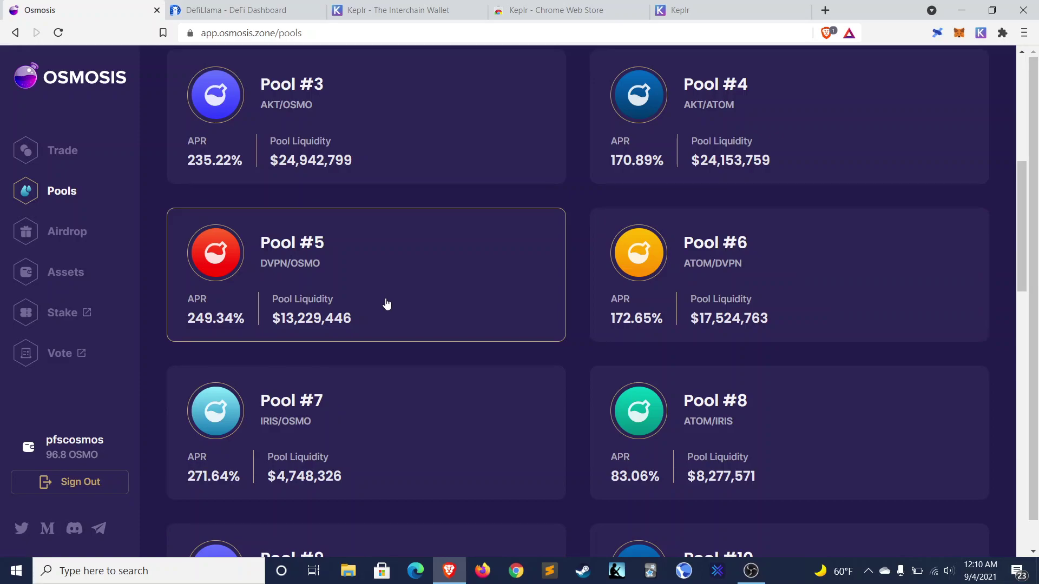
pyautogui.scroll(5, 387, 305)
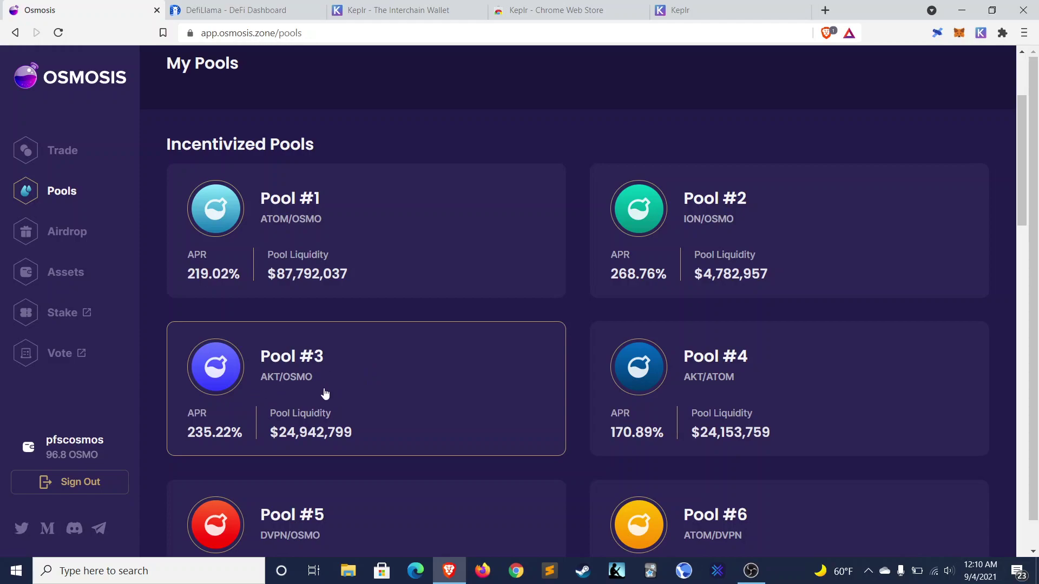
pyautogui.scroll(-2, 325, 394)
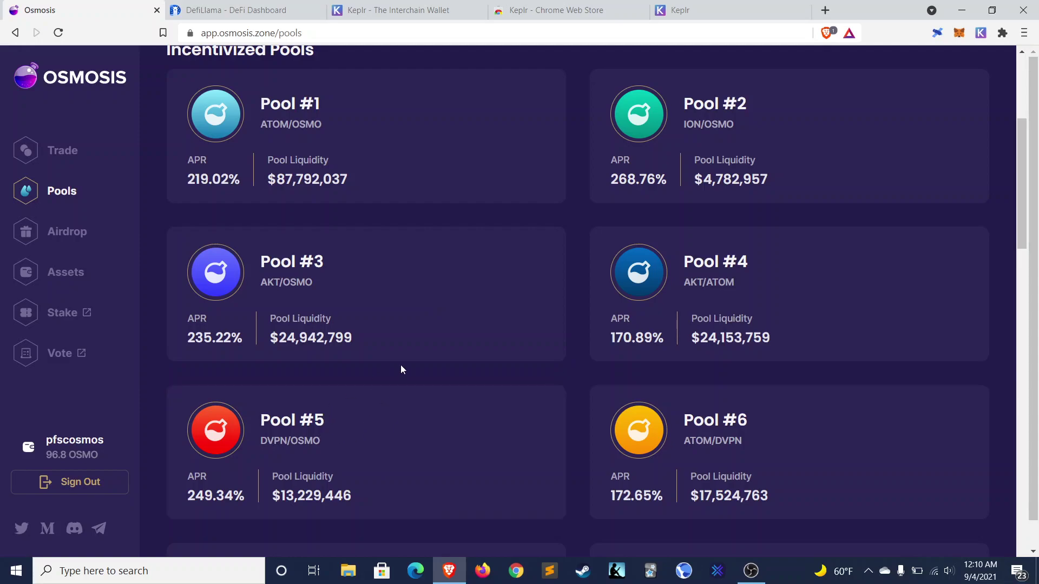
pyautogui.scroll(-1, 401, 369)
pyautogui.scroll(-4, 394, 320)
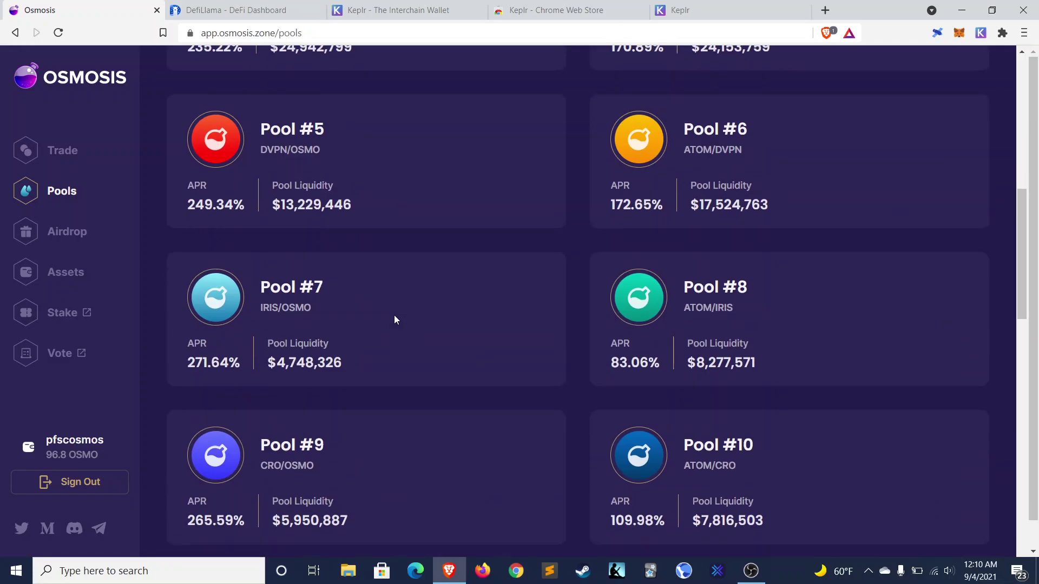
pyautogui.scroll(-2, 394, 319)
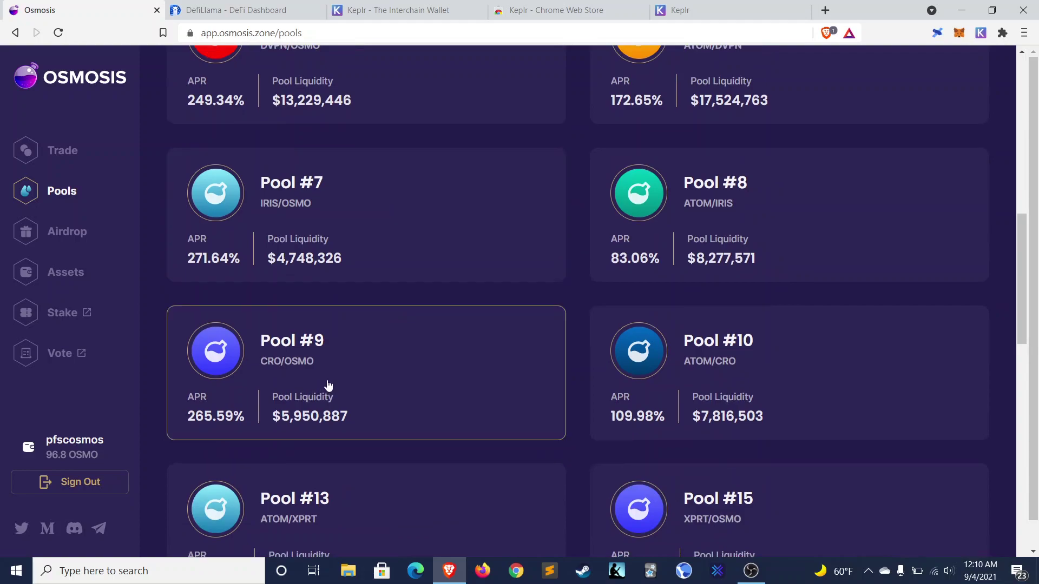
pyautogui.scroll(-2, 327, 386)
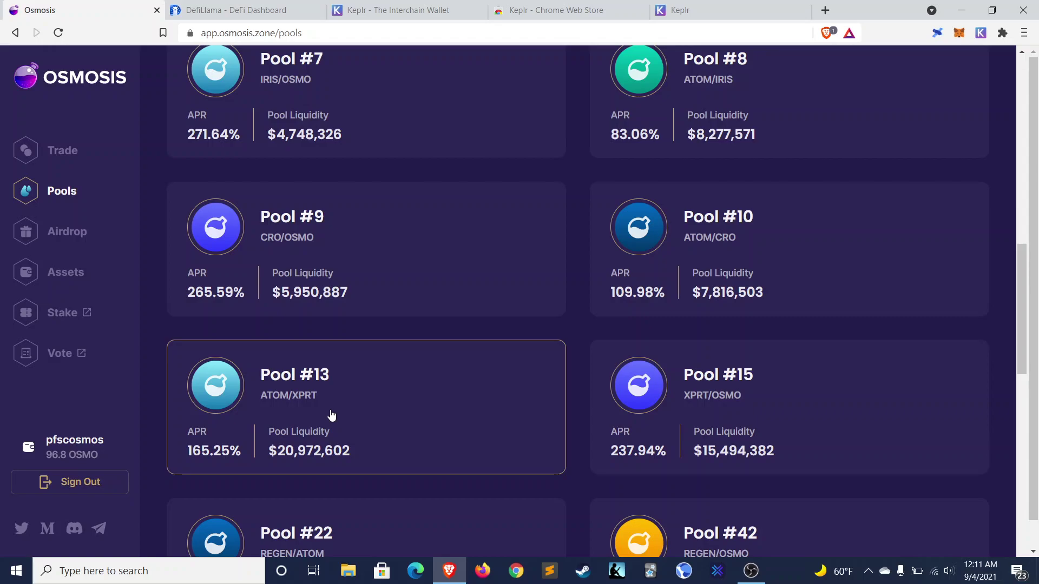
pyautogui.scroll(-3, 332, 415)
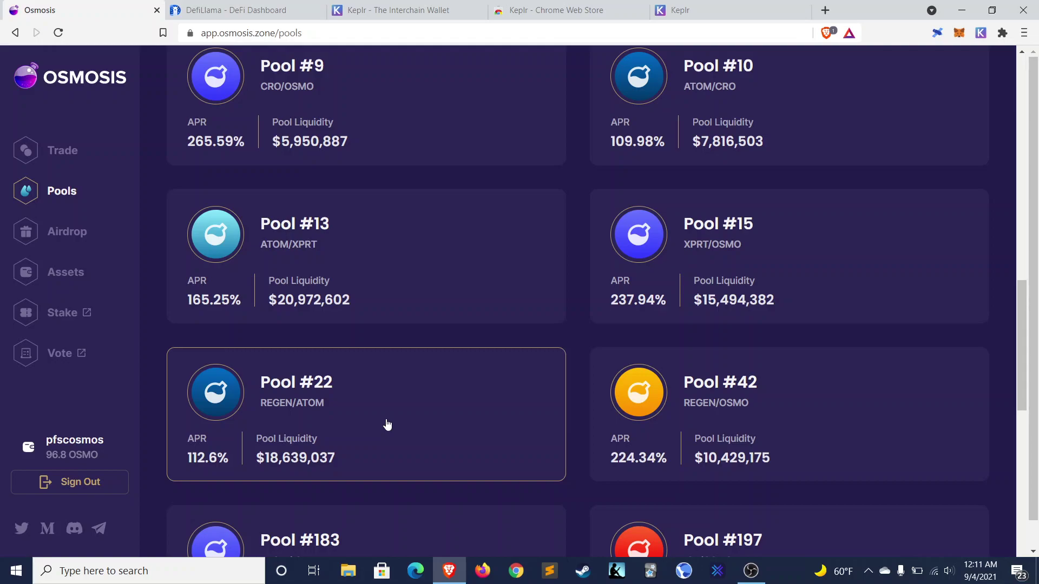
pyautogui.scroll(-2, 387, 424)
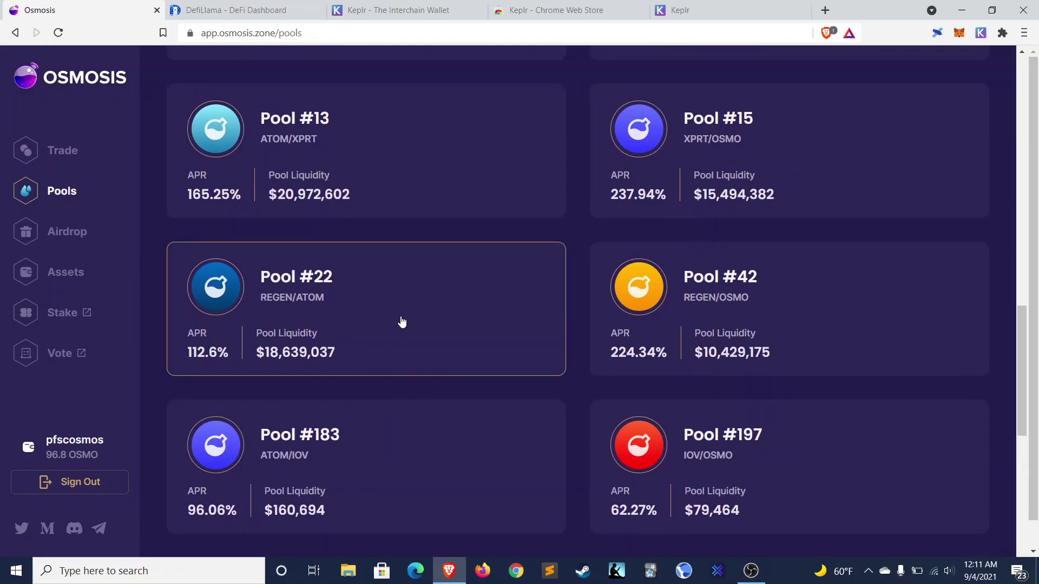
pyautogui.scroll(-4, 401, 322)
pyautogui.scroll(4, 401, 322)
pyautogui.scroll(-1, 401, 322)
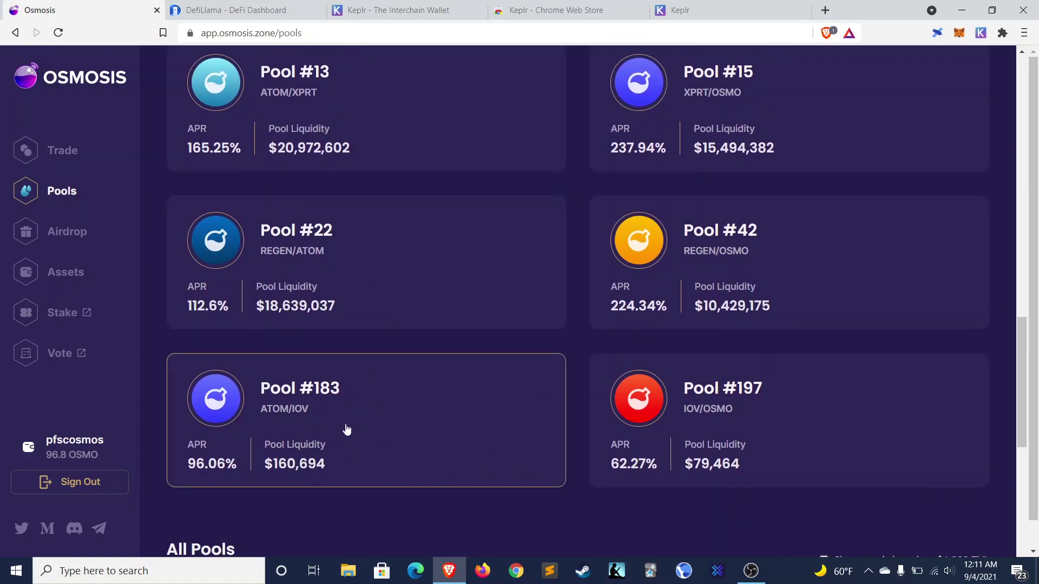
pyautogui.scroll(3, 348, 430)
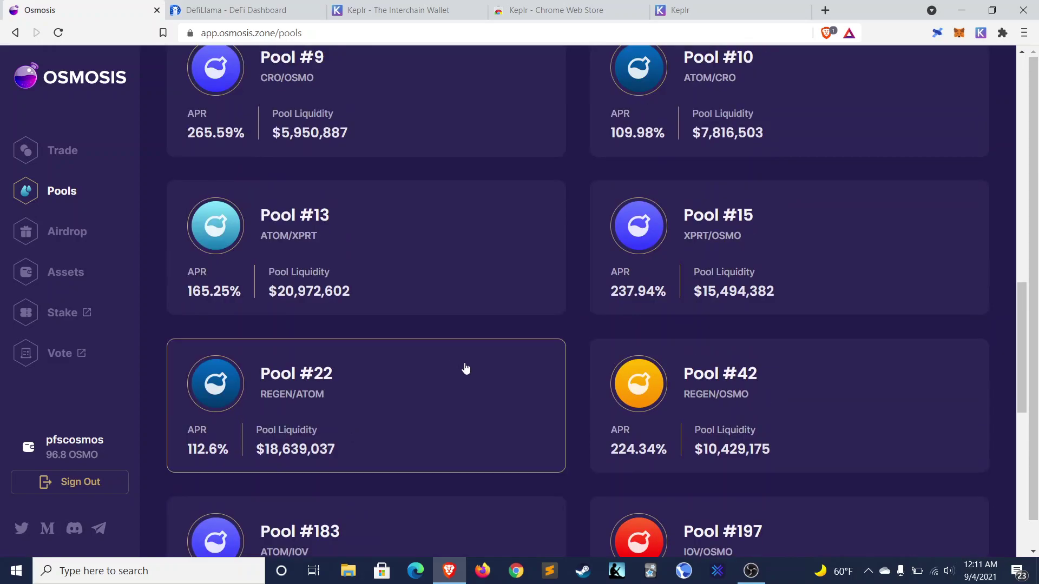
pyautogui.scroll(1, 467, 385)
pyautogui.scroll(4, 467, 388)
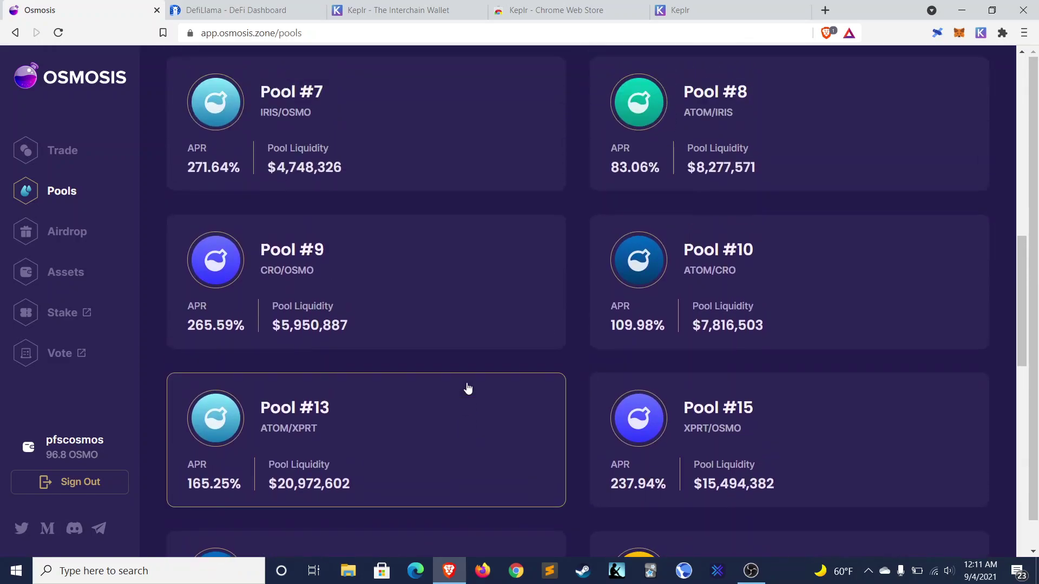
pyautogui.scroll(-1, 467, 389)
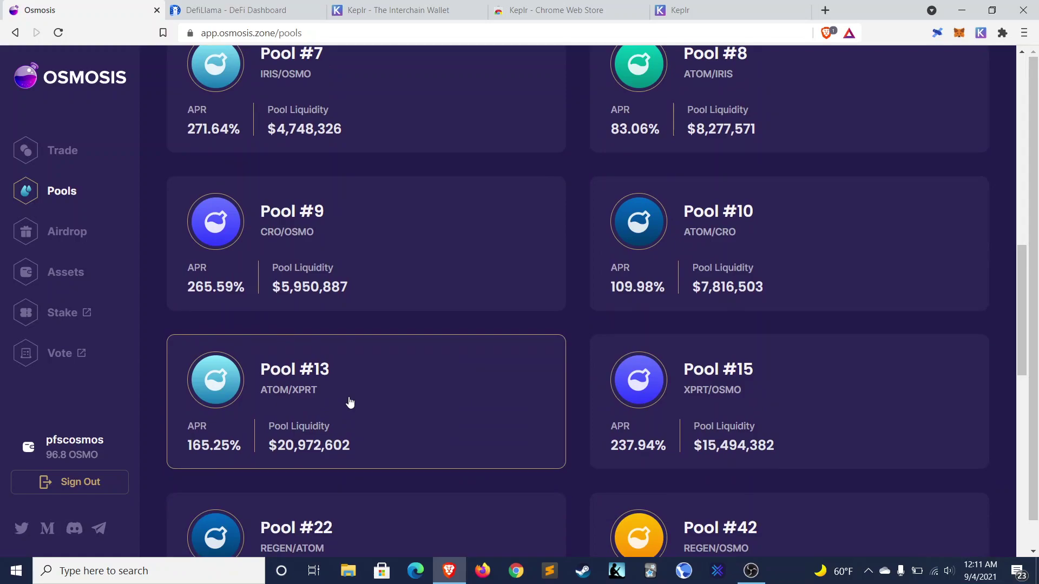
pyautogui.scroll(-1, 349, 402)
pyautogui.scroll(7, 365, 519)
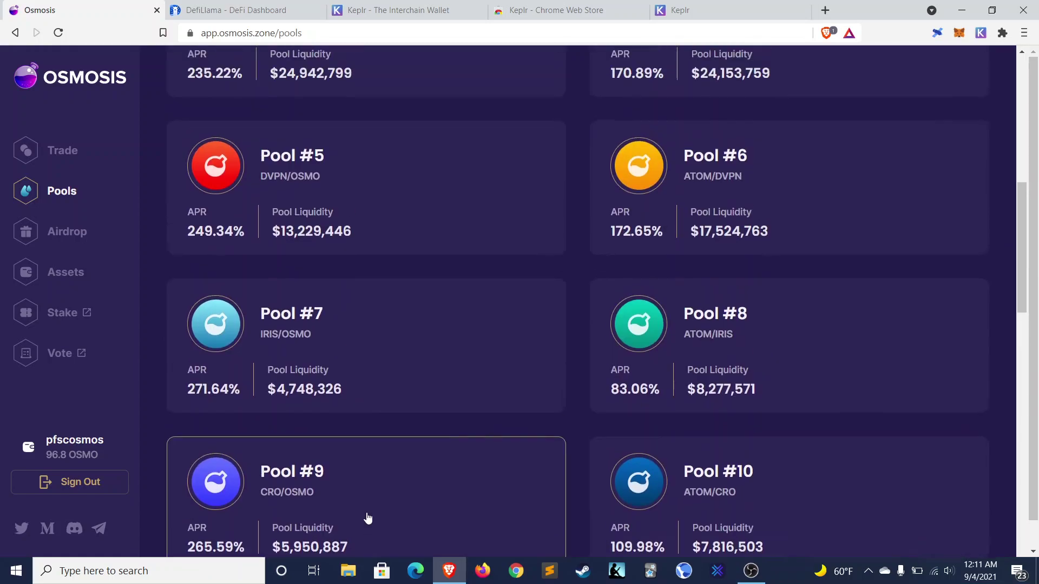
pyautogui.scroll(7, 367, 519)
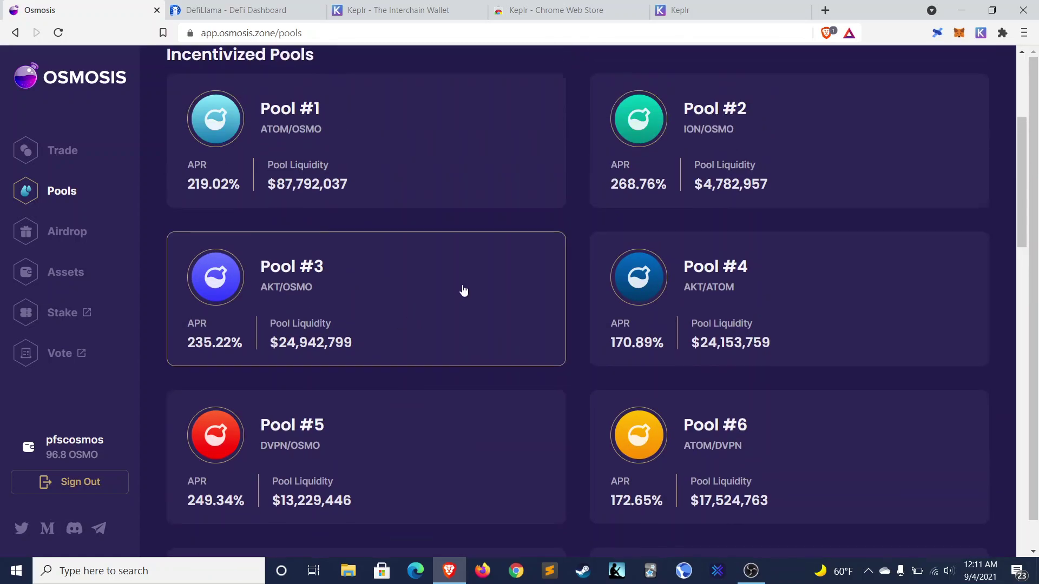
pyautogui.scroll(3, 464, 291)
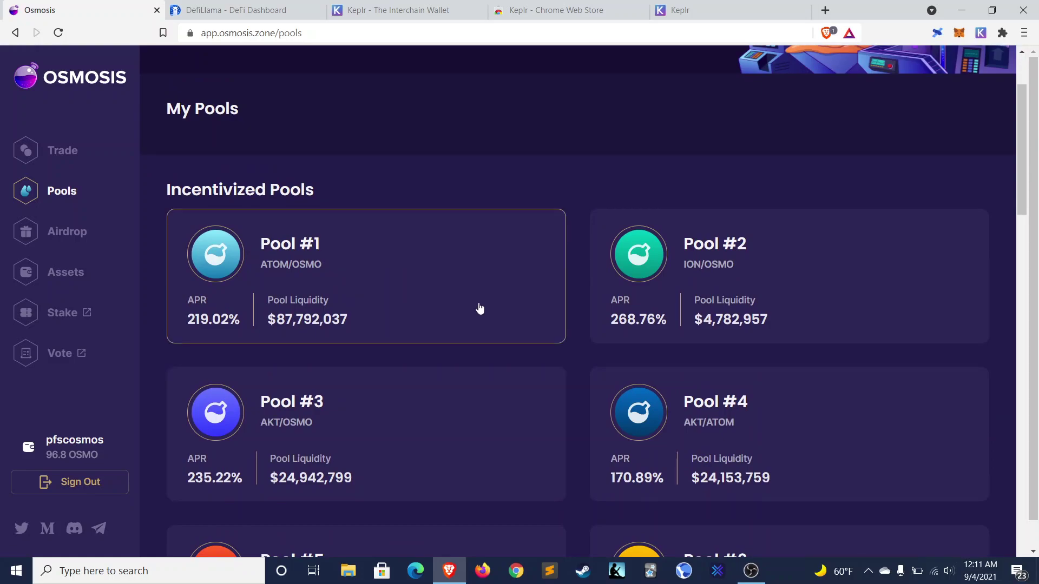
pyautogui.scroll(-2, 479, 308)
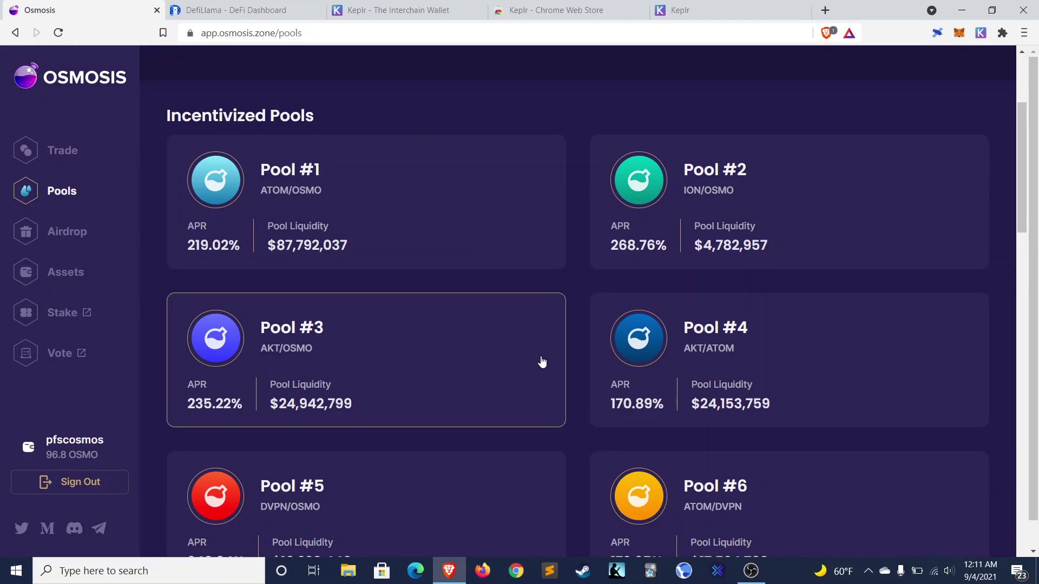
pyautogui.scroll(-1, 541, 362)
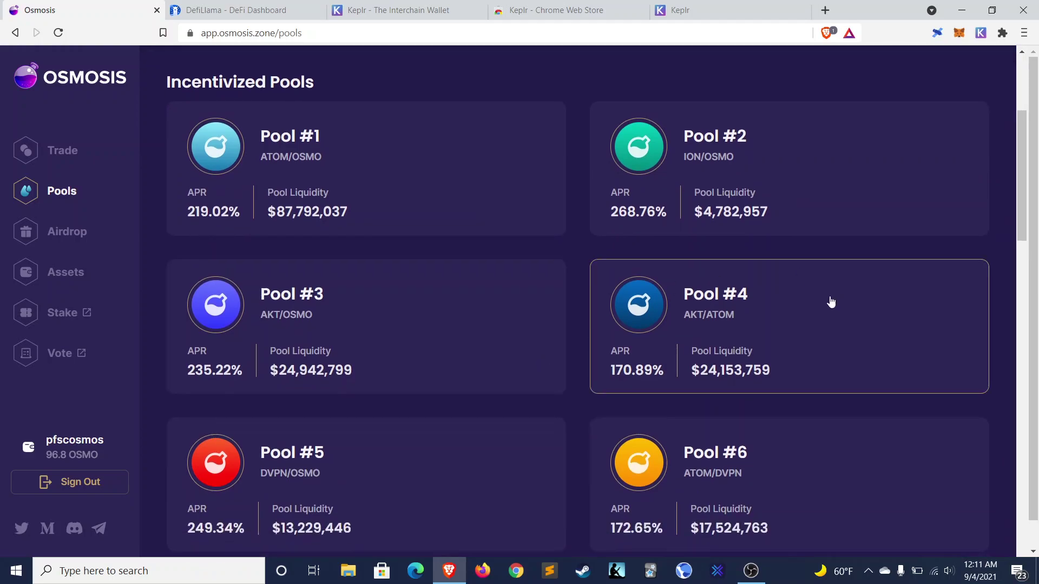
pyautogui.click(778, 321)
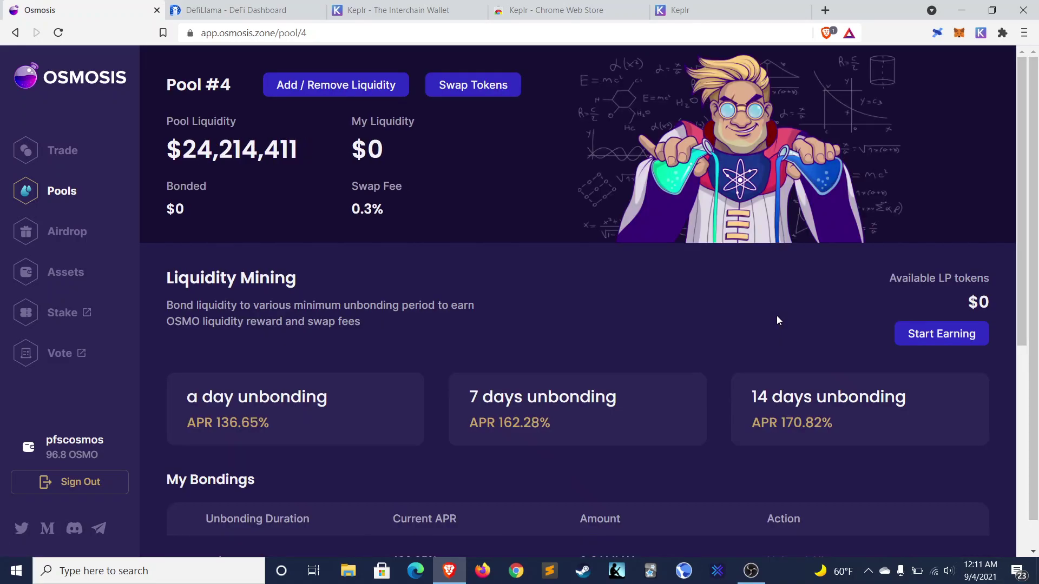
pyautogui.scroll(-4, 562, 333)
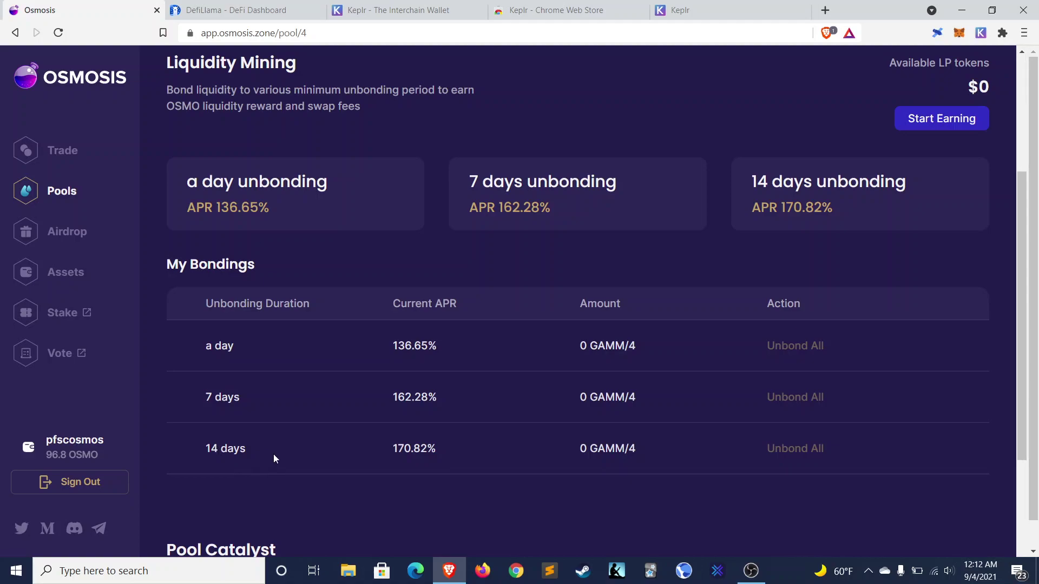
pyautogui.scroll(-1, 274, 455)
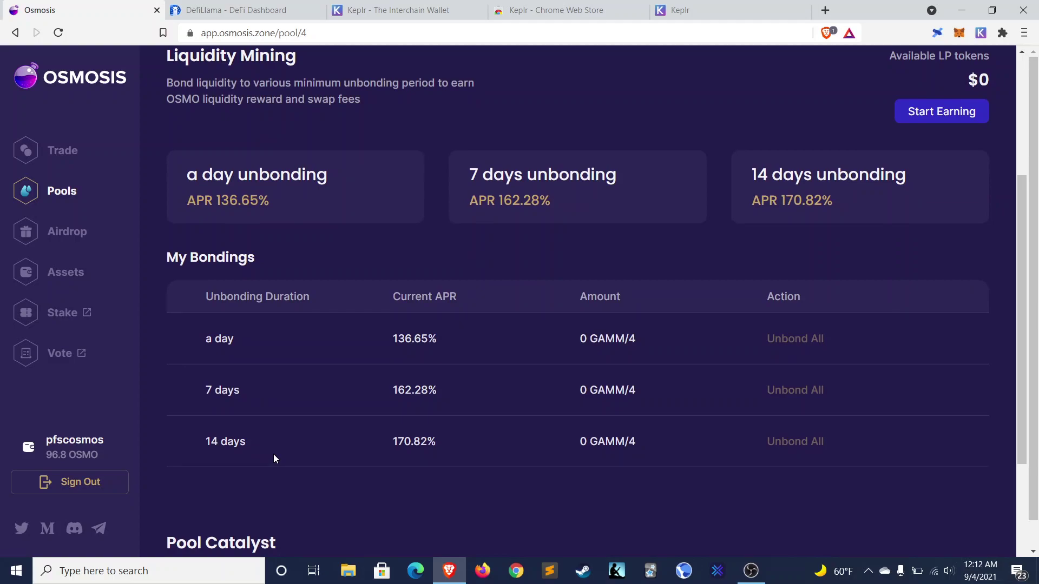
pyautogui.scroll(4, 274, 458)
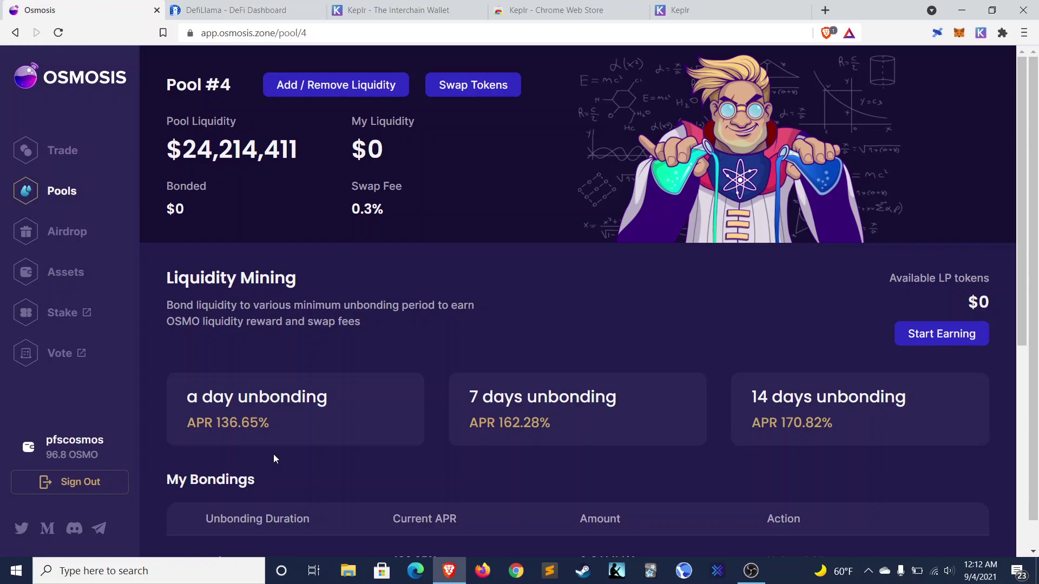
pyautogui.scroll(-4, 274, 458)
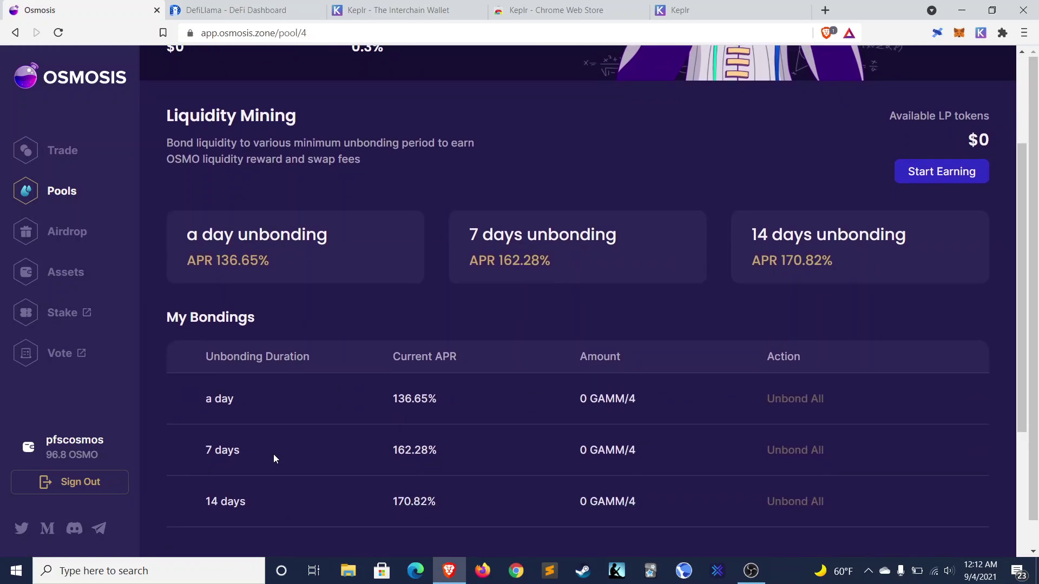
pyautogui.scroll(-1, 273, 459)
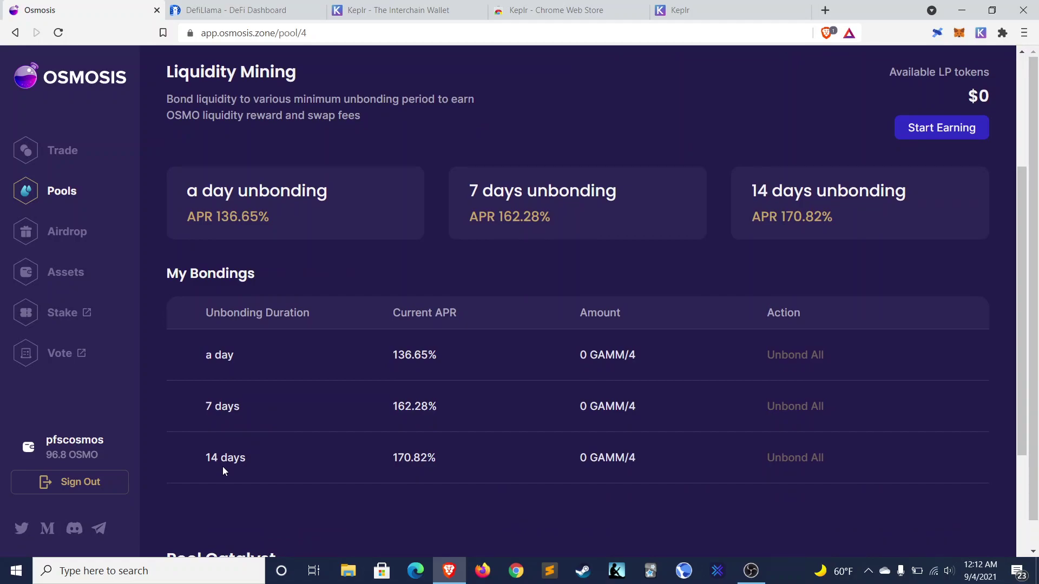
pyautogui.scroll(-2, 224, 471)
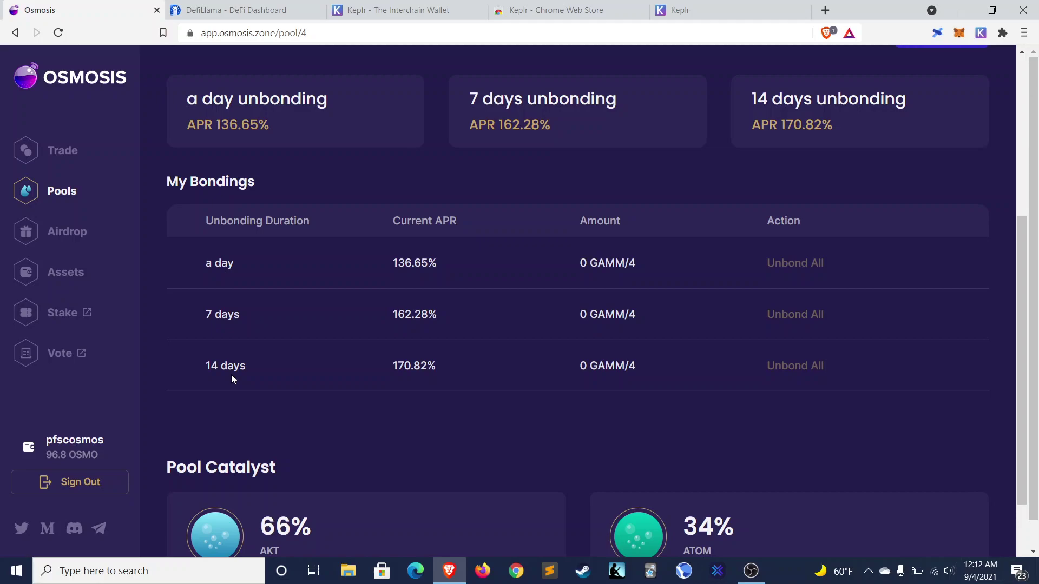
pyautogui.scroll(-2, 232, 374)
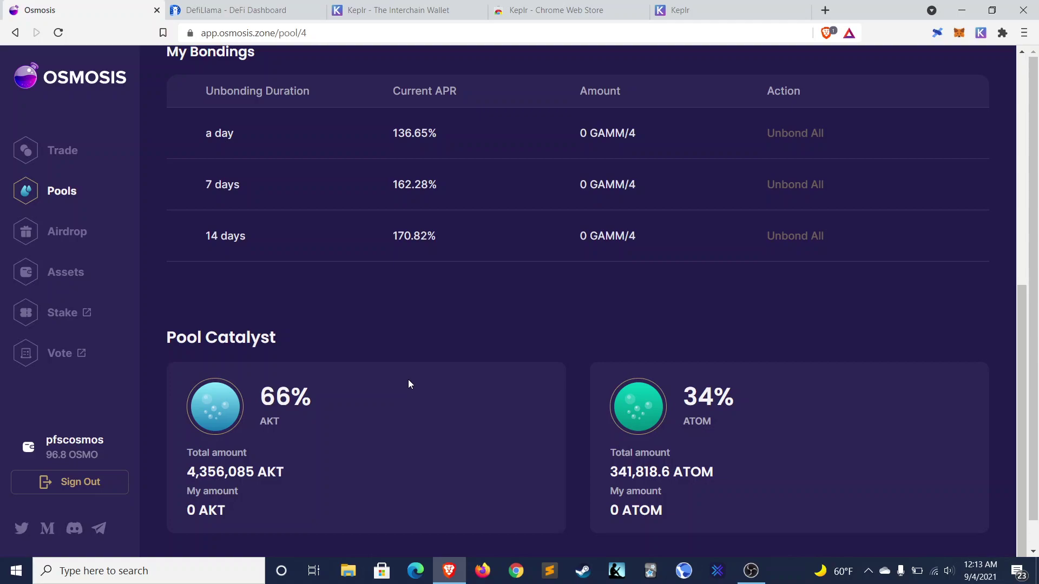
pyautogui.scroll(8, 408, 384)
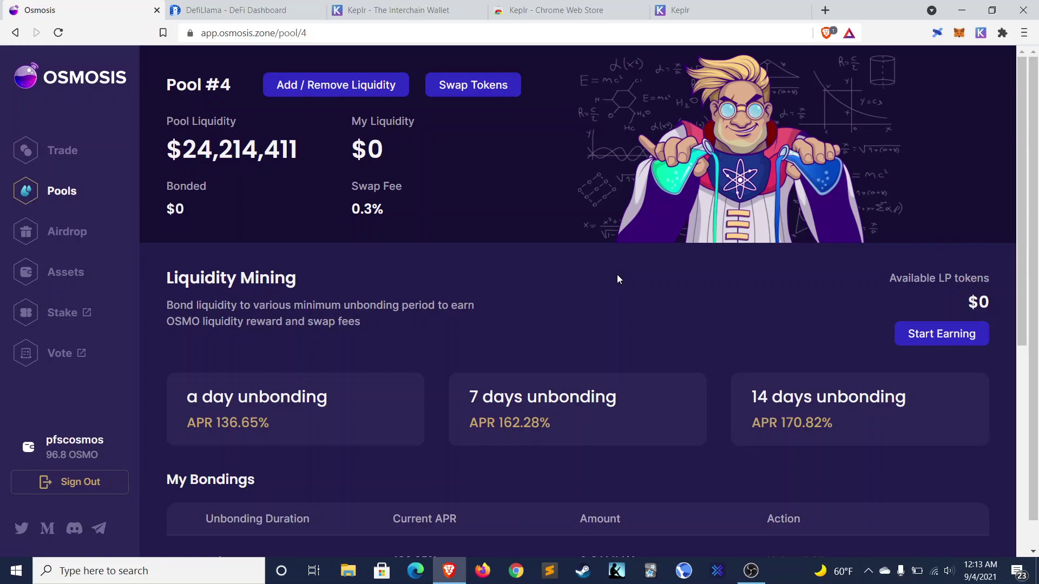
# Step: Open the ATOM/OSMO Pool #1 details from the Pools list
pyautogui.click(74, 157)
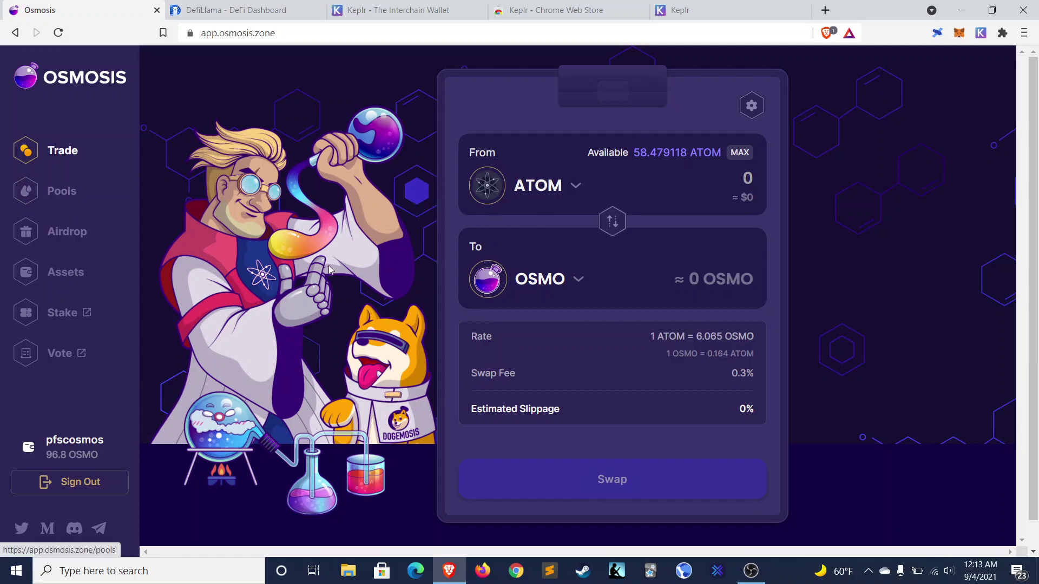
pyautogui.click(54, 201)
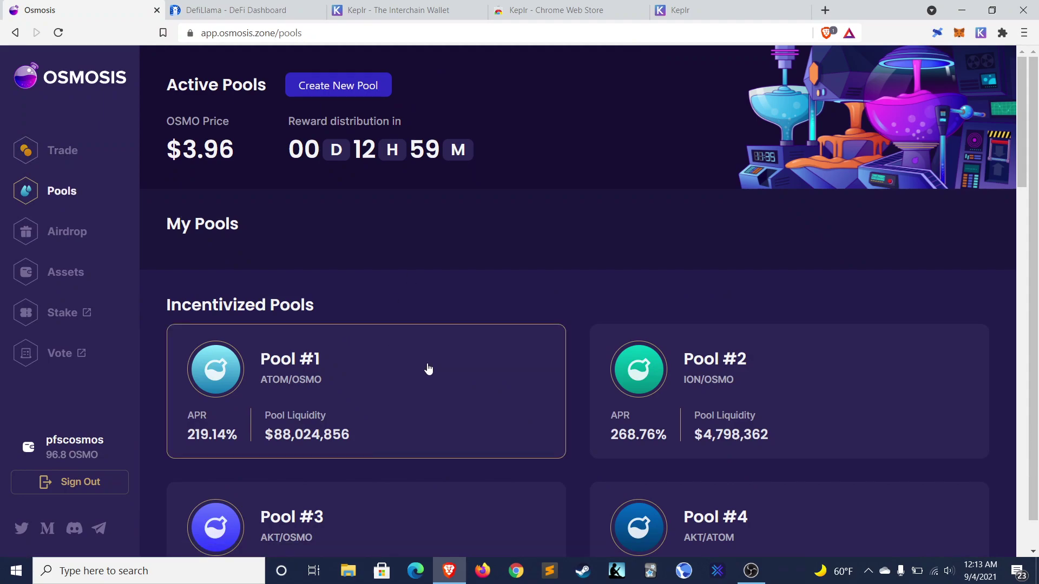
pyautogui.click(376, 371)
pyautogui.scroll(-8, 418, 367)
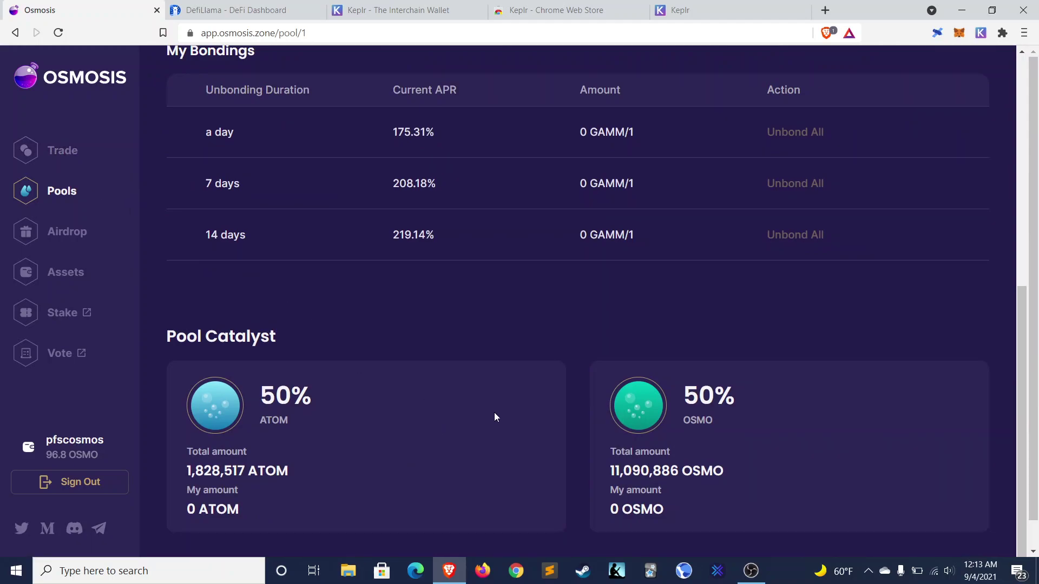
pyautogui.scroll(8, 495, 412)
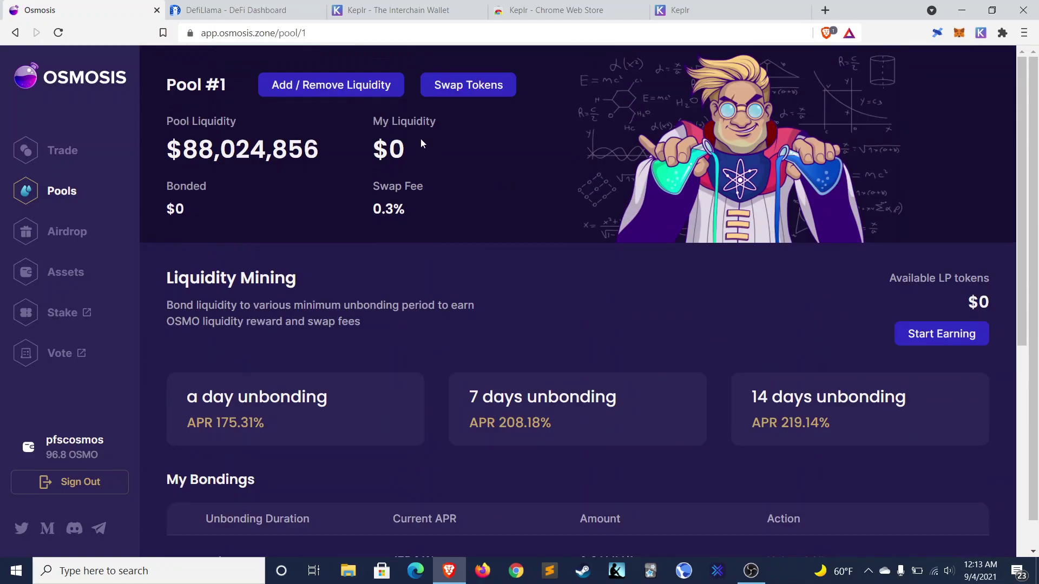
# Step: Enter 15 ATOM in the add-liquidity form, pairing it with 90.9 OSMO
pyautogui.click(374, 88)
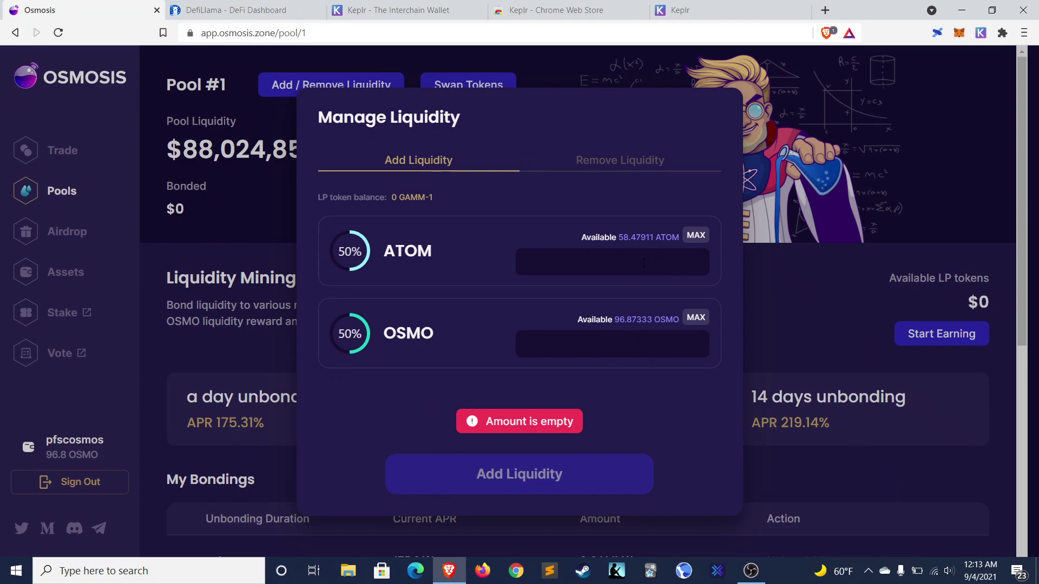
pyautogui.write('5')
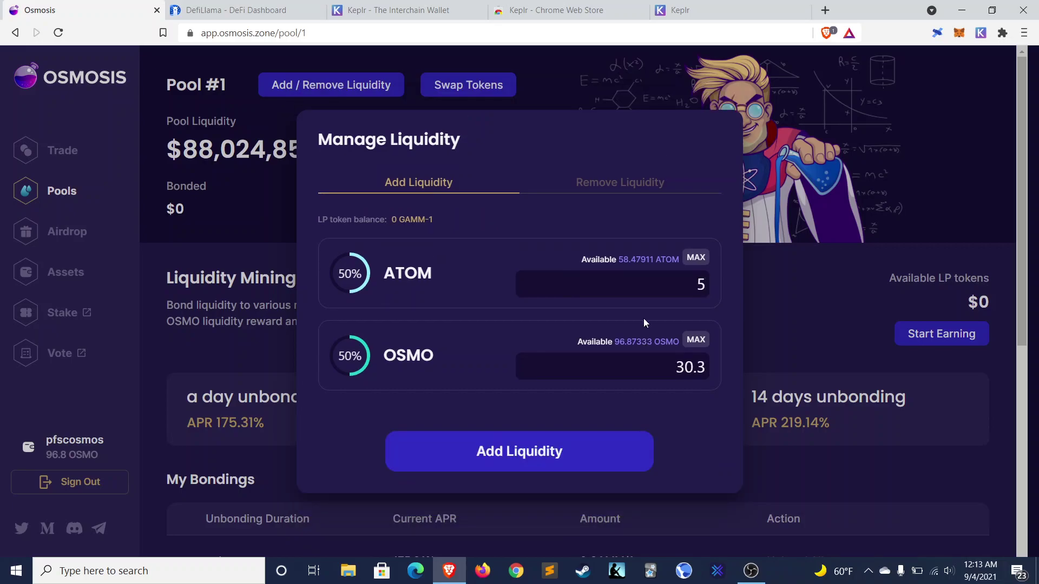
pyautogui.press('BackSpace')
pyautogui.write('10')
pyautogui.press('BackSpace')
pyautogui.write('5')
# Step: Submit the 15 ATOM/90.9 OSMO deposit, approve it with the High fee, and confirm $722 liquidity
pyautogui.click(571, 453)
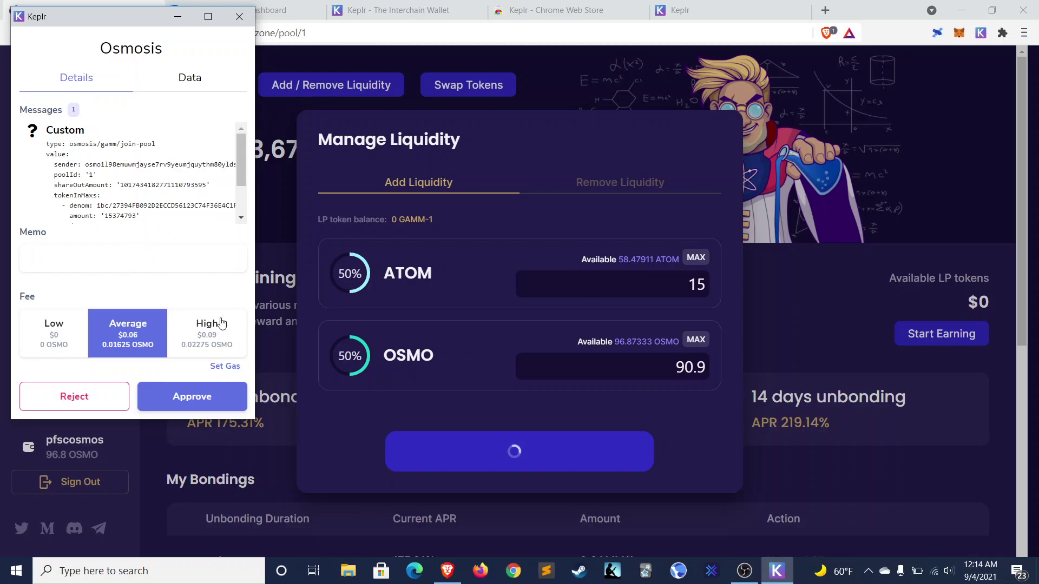
pyautogui.click(218, 347)
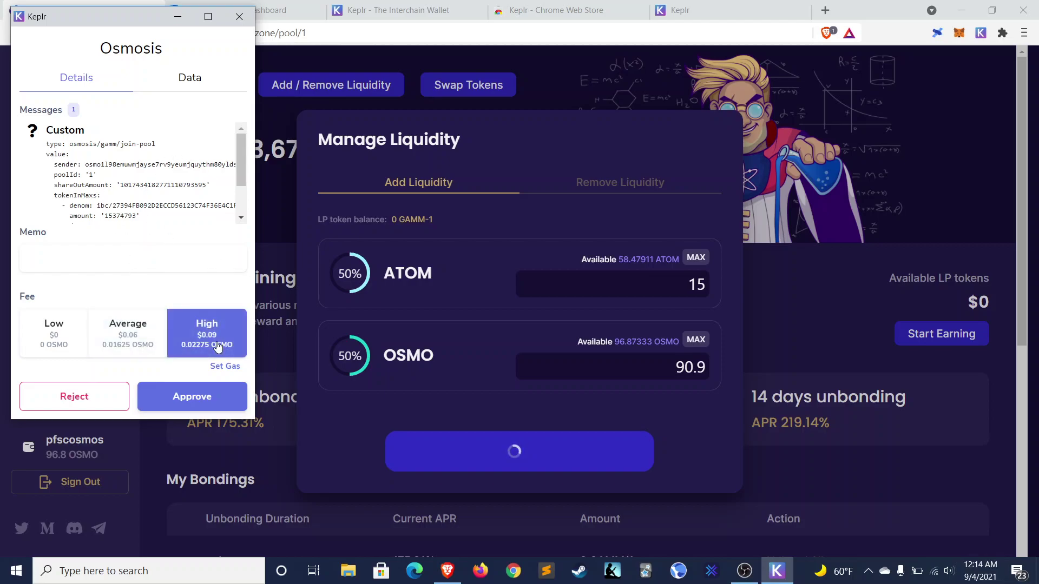
pyautogui.click(201, 399)
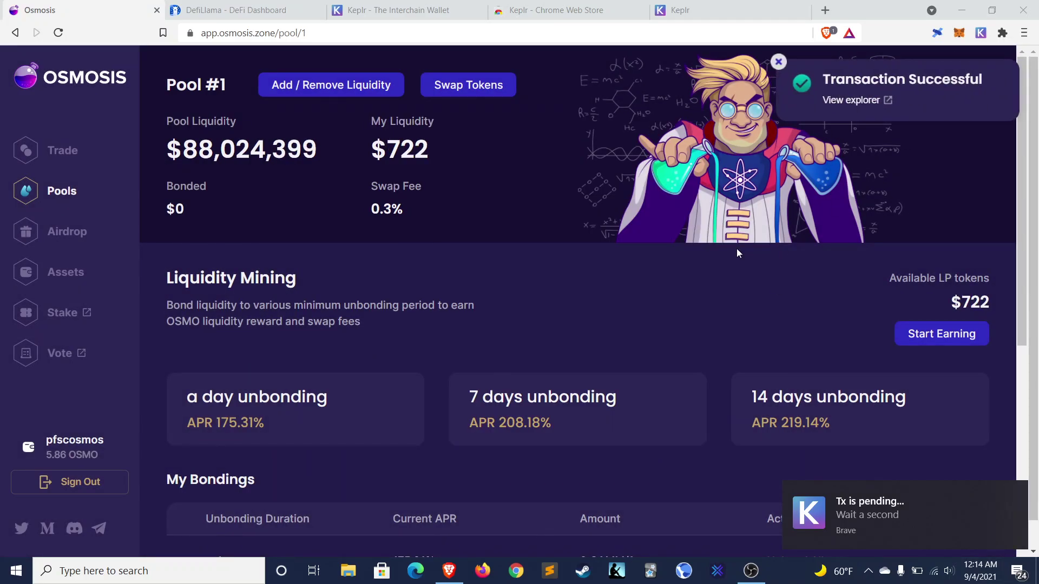
pyautogui.scroll(-2, 468, 395)
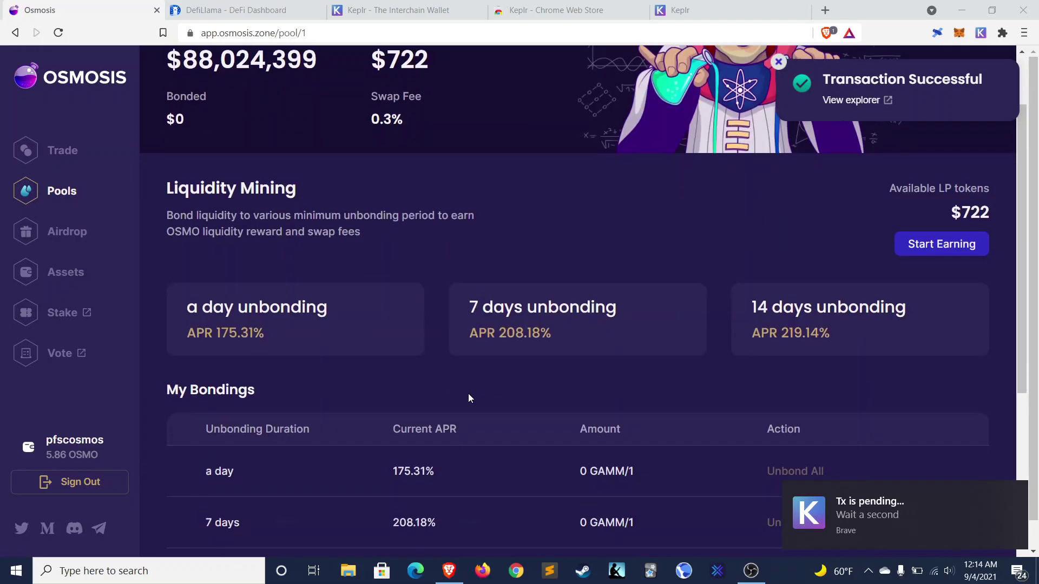
pyautogui.scroll(2, 469, 398)
pyautogui.scroll(-5, 468, 398)
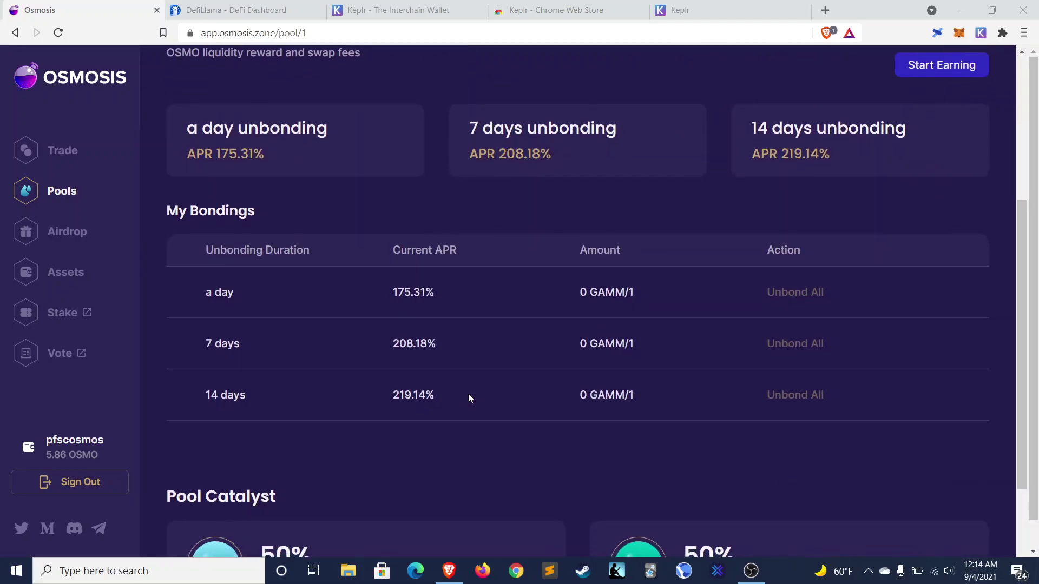
pyautogui.scroll(3, 469, 394)
pyautogui.scroll(2, 469, 394)
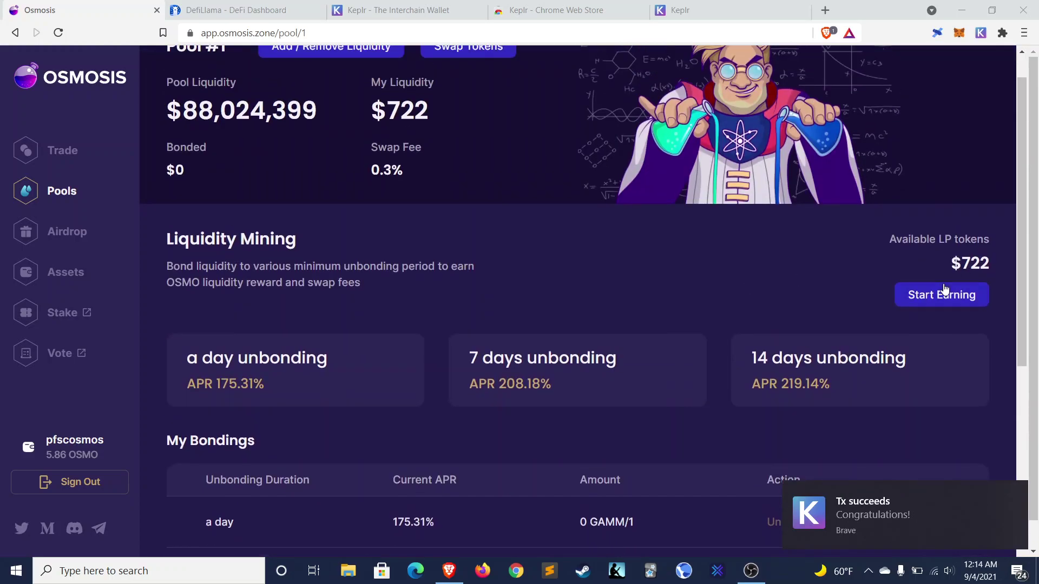
# Step: Bond the full $722 of Pool #1 LP tokens (MAX) for 14 days, approved in Keplr
pyautogui.click(934, 298)
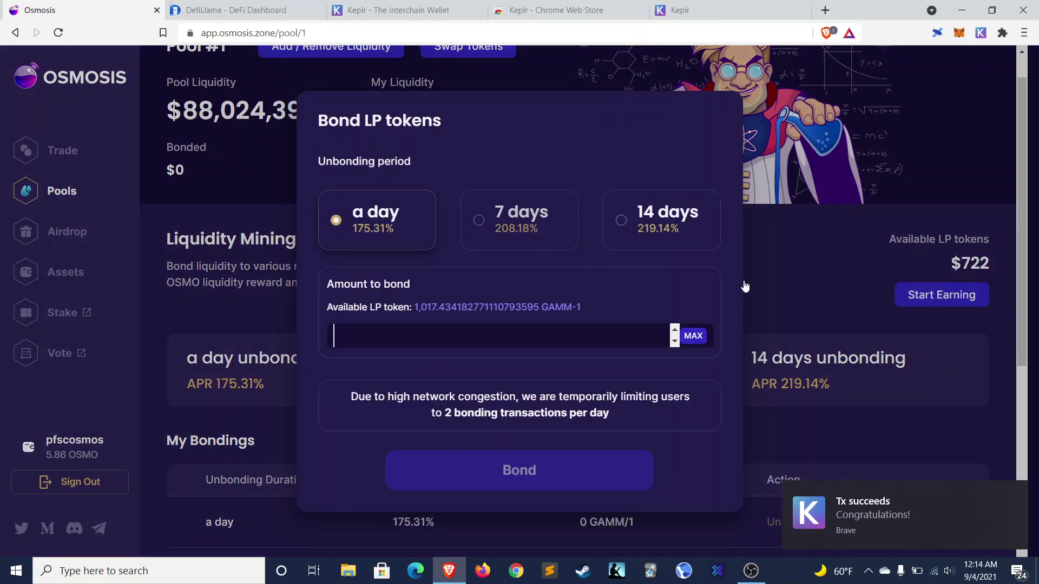
pyautogui.click(655, 230)
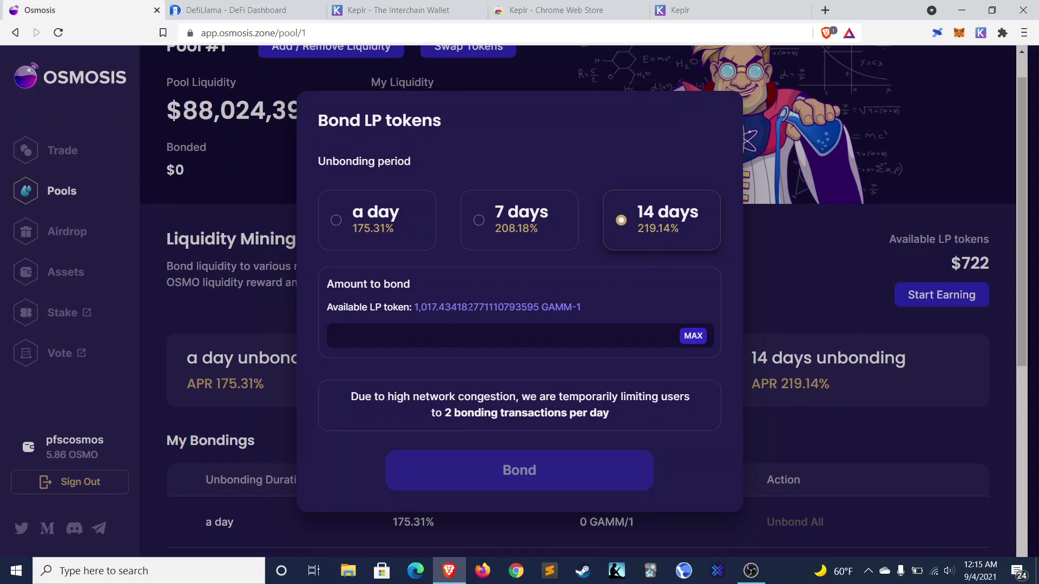
pyautogui.click(694, 339)
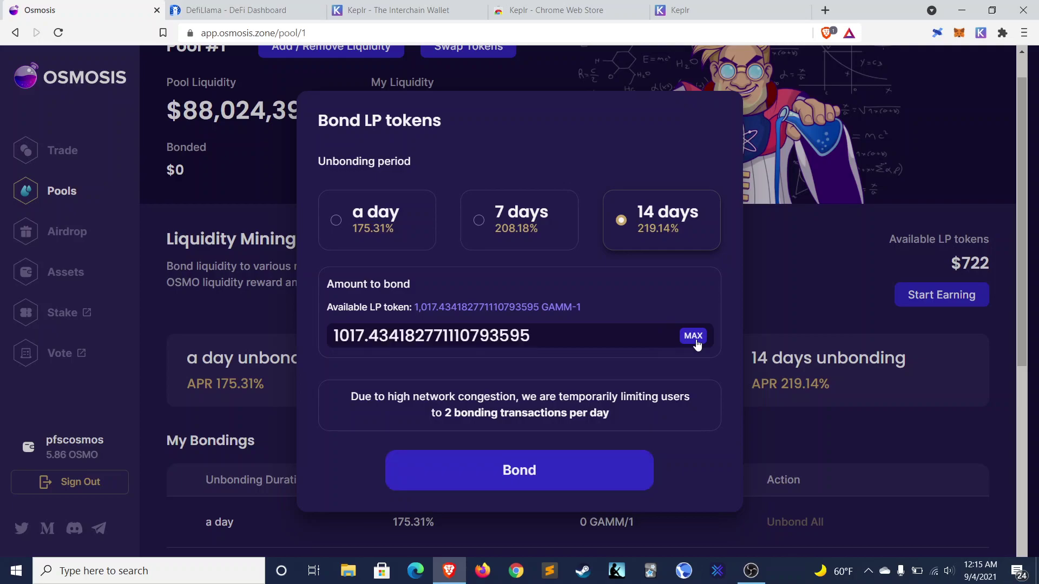
pyautogui.click(519, 470)
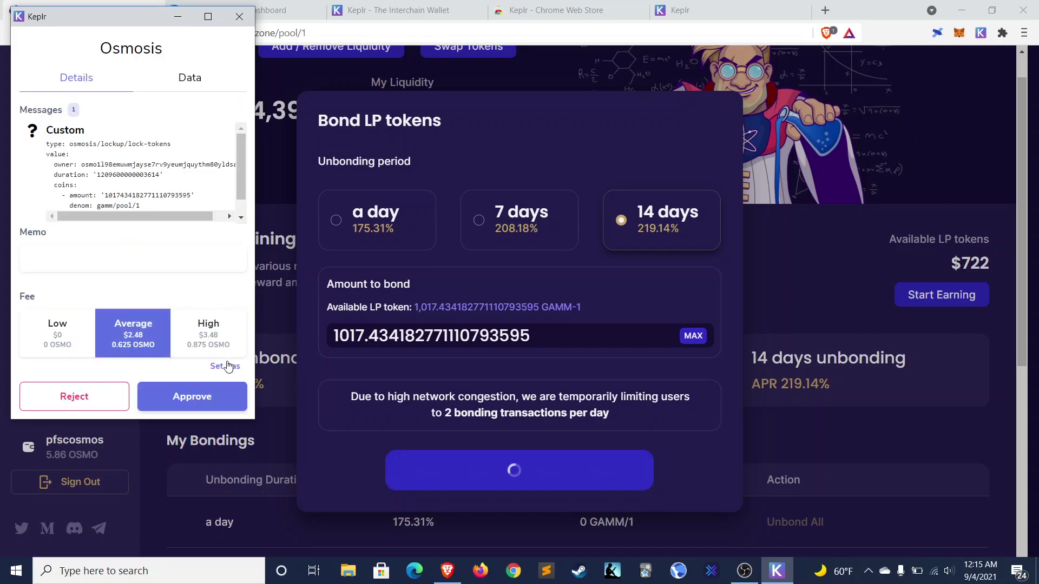
pyautogui.click(192, 397)
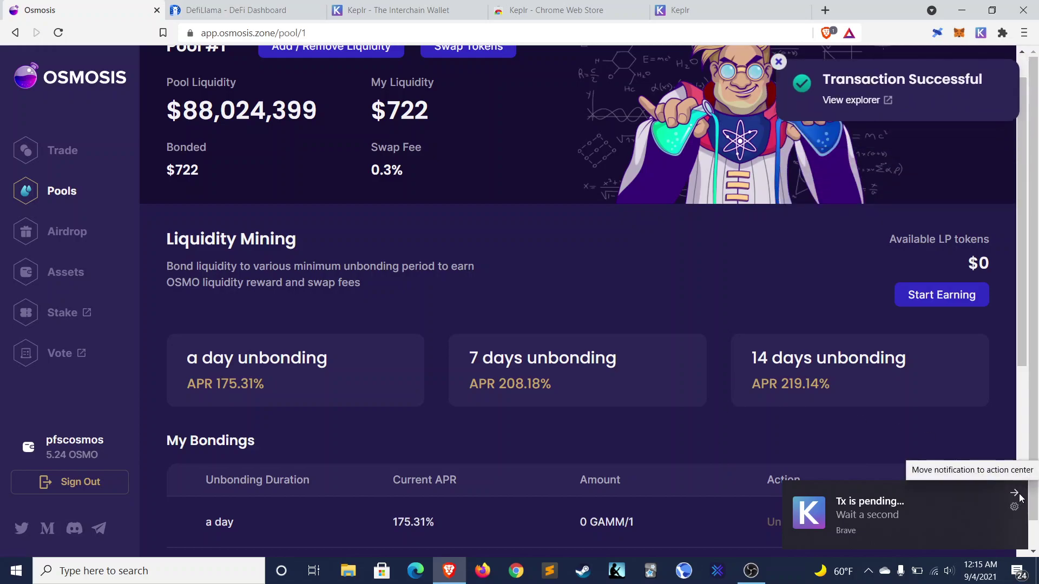
pyautogui.scroll(-5, 733, 285)
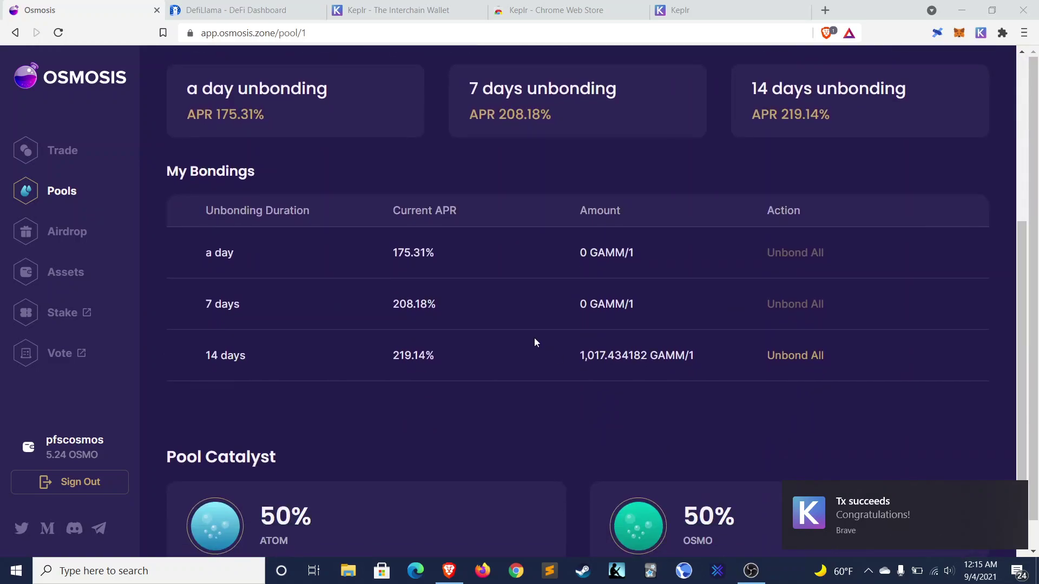
pyautogui.click(1017, 494)
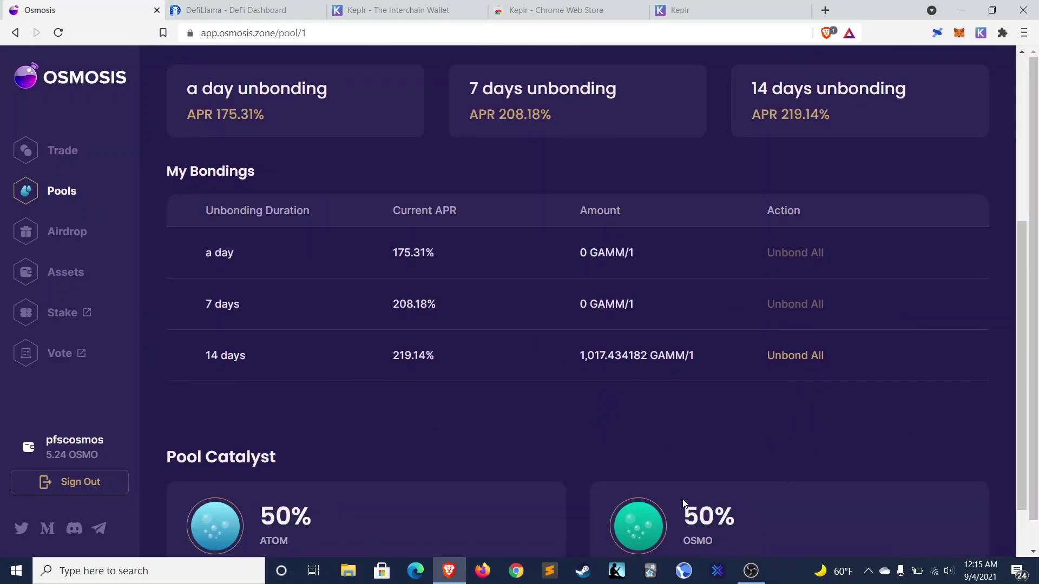
pyautogui.scroll(-2, 687, 487)
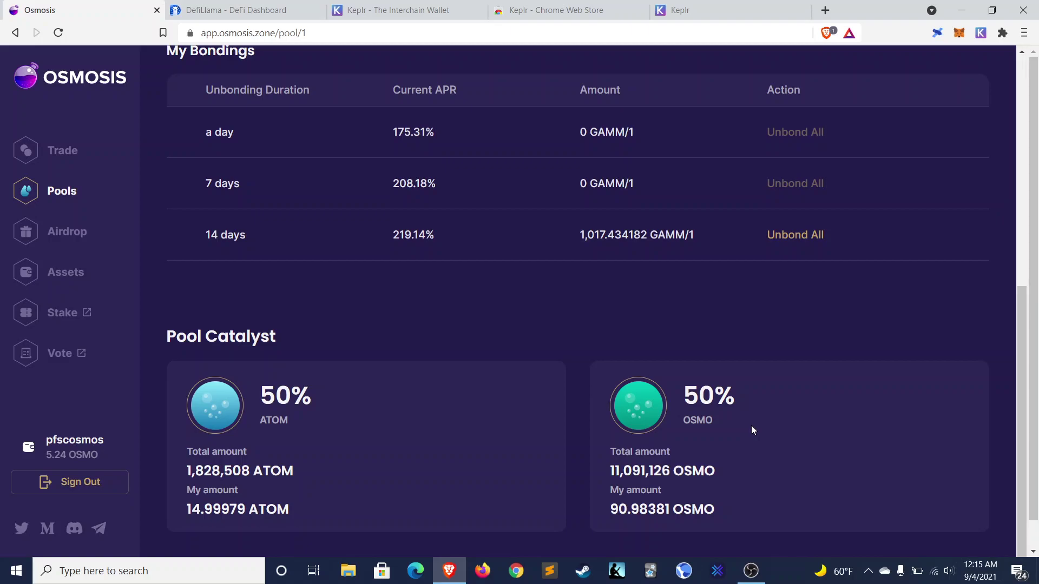
pyautogui.scroll(8, 751, 425)
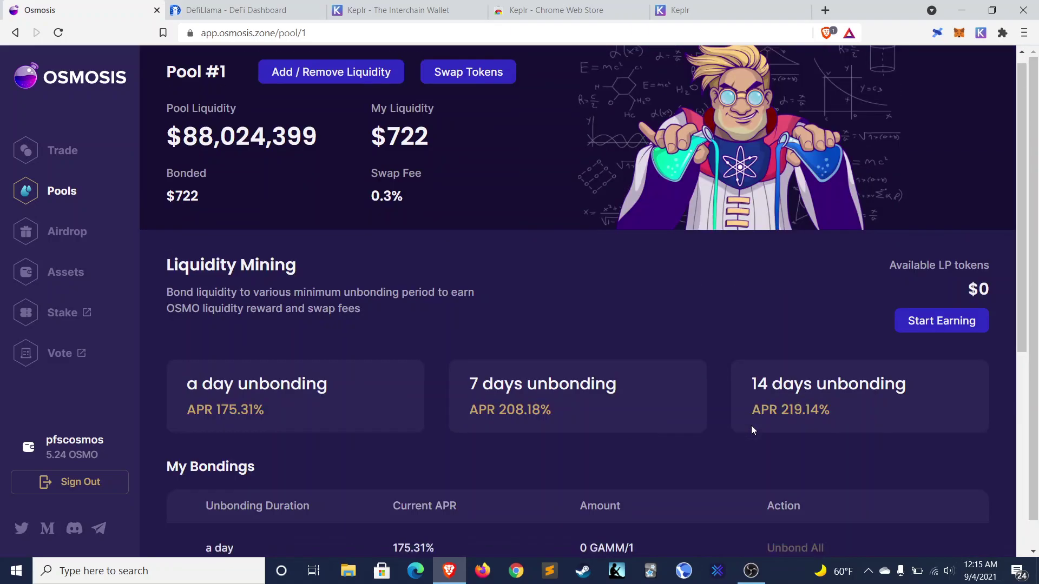